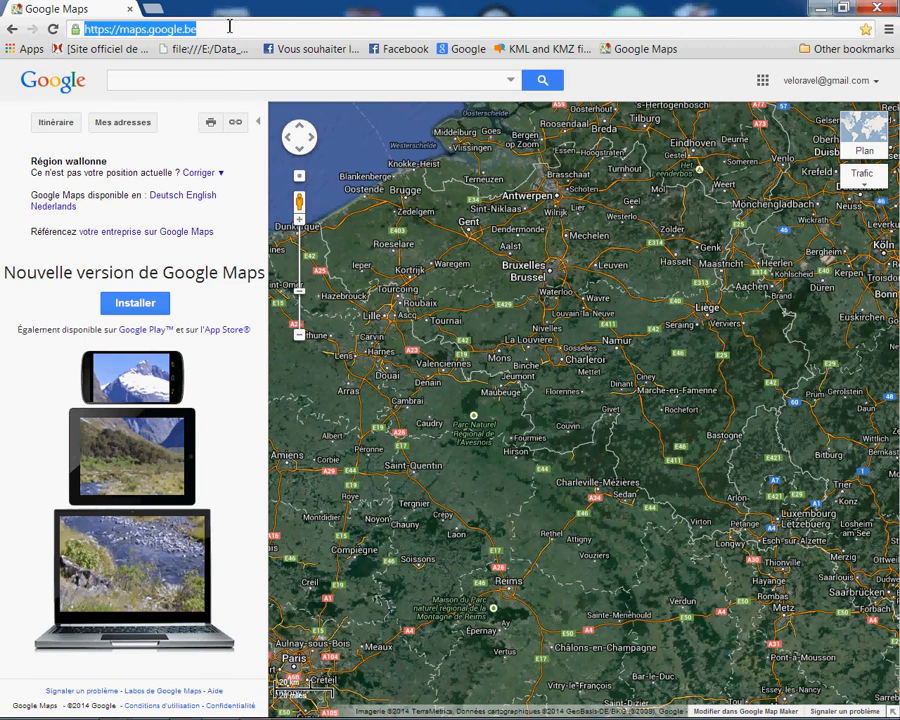
Open the saved addresses list and create a new map with the standard version of Mes cartes.
{"action": "left_click", "coordinate": [185, 31]}
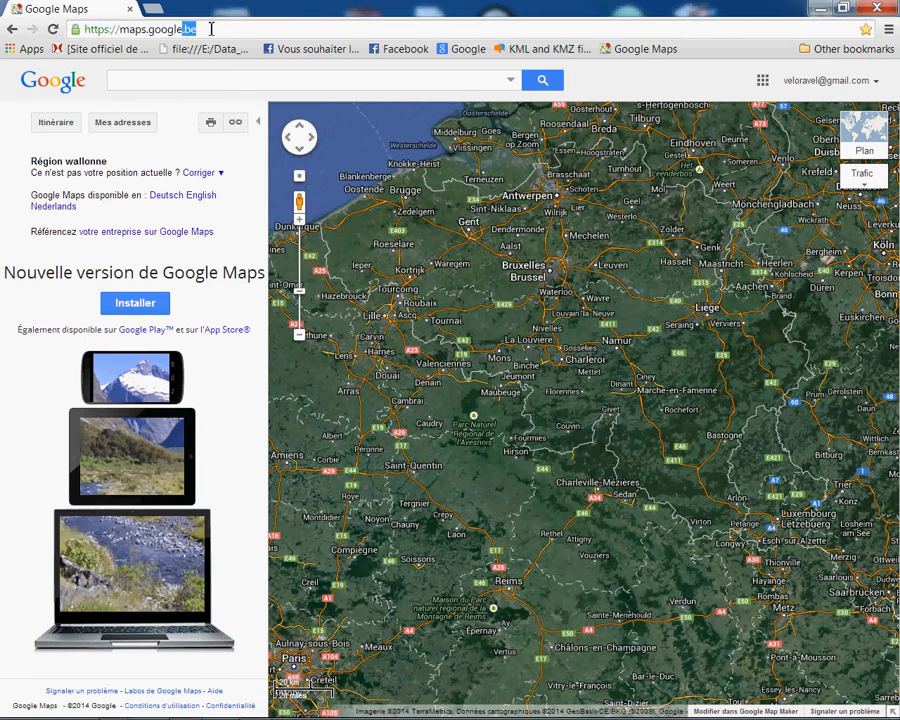
{"action": "left_click", "coordinate": [179, 83]}
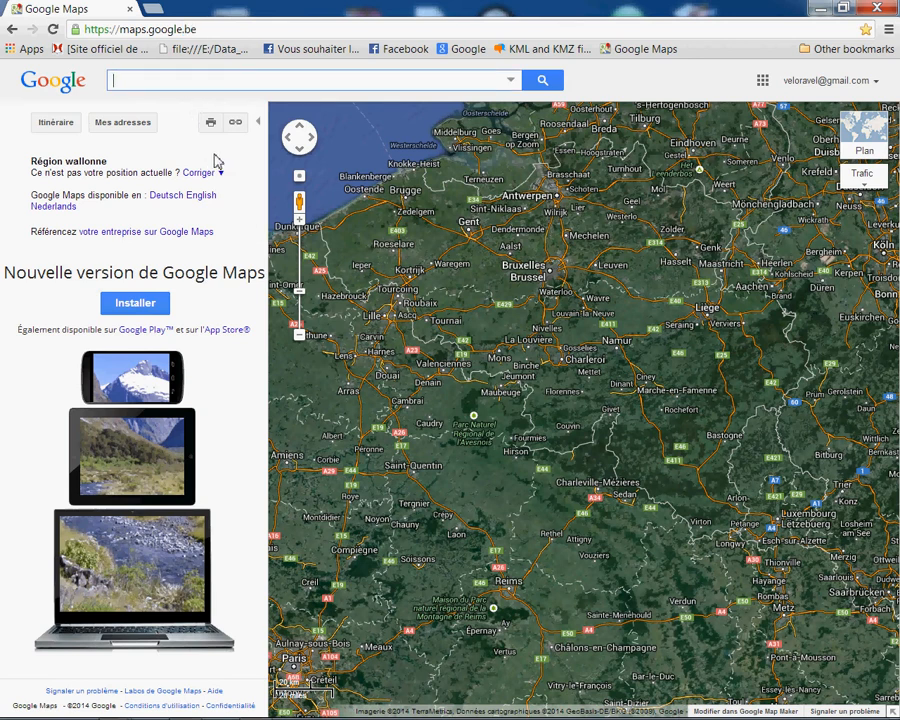
{"action": "left_click", "coordinate": [123, 123]}
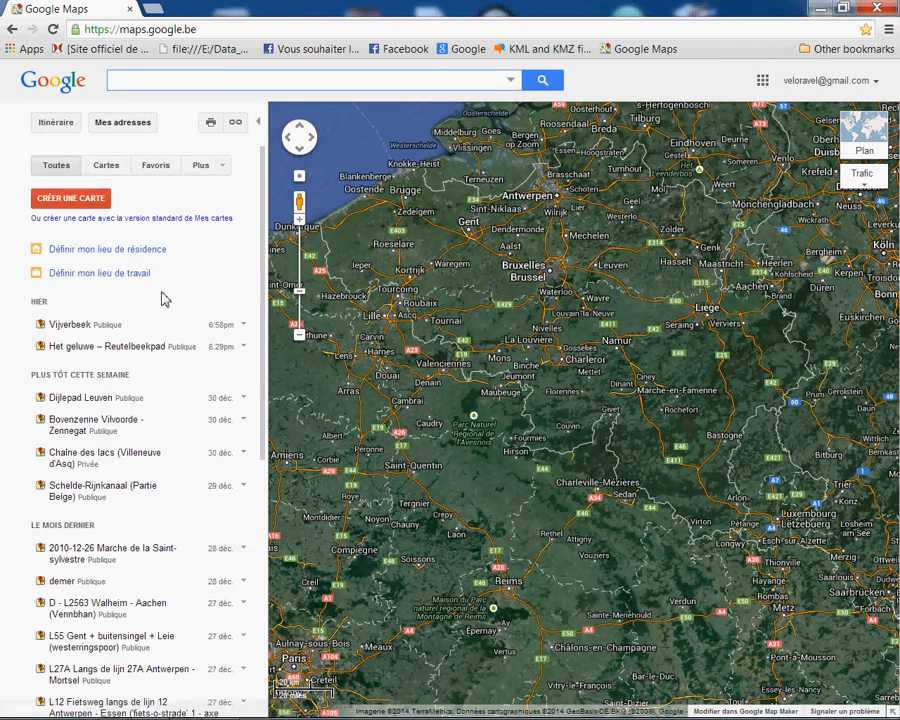
{"action": "left_click", "coordinate": [143, 224]}
Set the new map's title to "test" and its description to "test".
{"action": "left_click", "coordinate": [85, 206]}
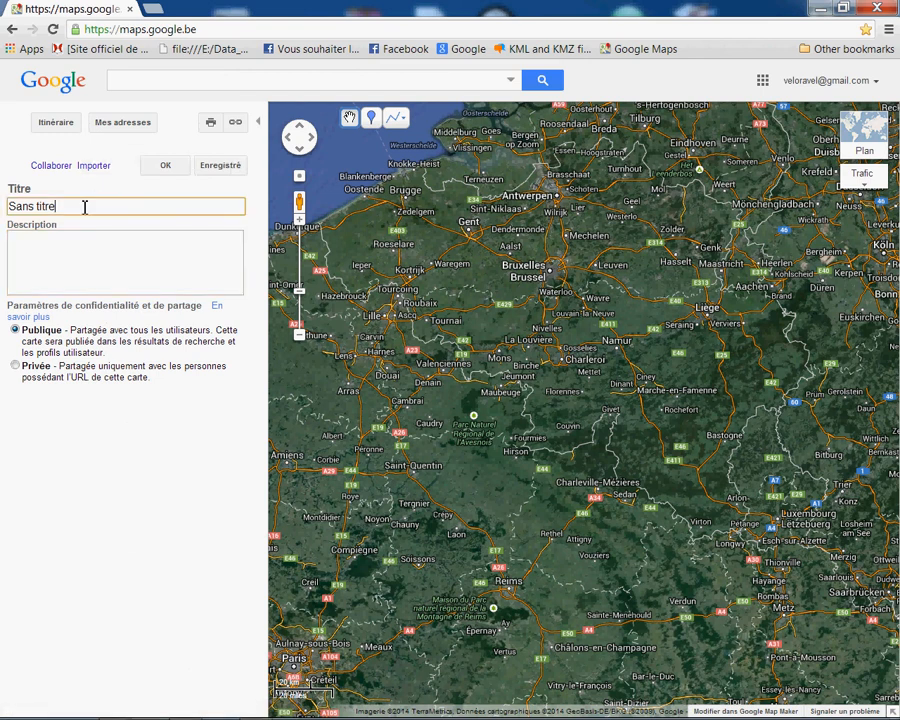
{"action": "left_click_drag", "start_coordinate": [85, 206], "coordinate": [3, 210]}
{"action": "key", "text": "BackSpace"}
{"action": "left_click", "coordinate": [42, 244]}
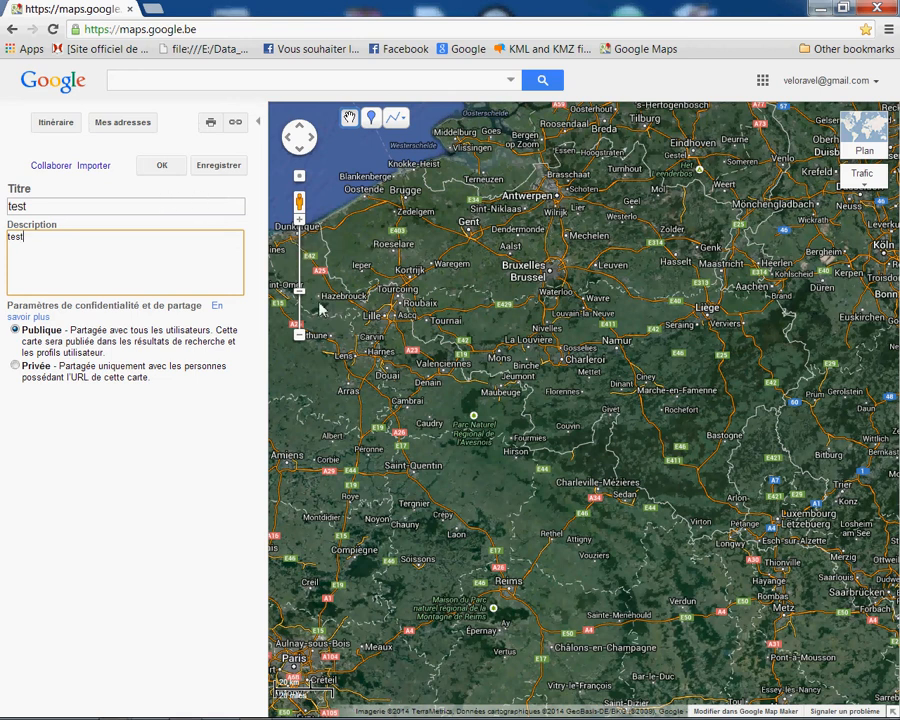
Find Cuesmes, Mons on the map.
{"action": "left_click", "coordinate": [226, 82]}
{"action": "type", "text": "cues"}
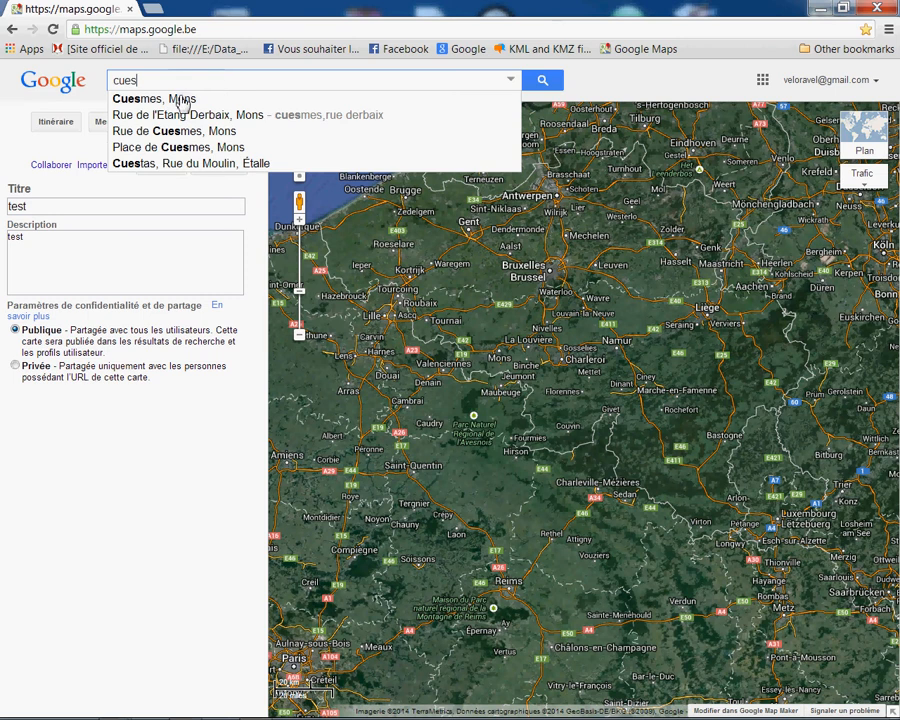
{"action": "left_click", "coordinate": [183, 103]}
Examine the satellite view around Cuesmes for the end of RAVeL ligne 98 at Rue de Ciply.
{"action": "left_click_drag", "start_coordinate": [512, 438], "coordinate": [486, 414]}
{"action": "mouse_move", "coordinate": [612, 434]}
{"action": "left_mouse_down"}
{"action": "mouse_move", "coordinate": [630, 426]}
{"action": "mouse_move", "coordinate": [595, 426]}
{"action": "mouse_move", "coordinate": [657, 407]}
{"action": "mouse_move", "coordinate": [632, 408]}
{"action": "left_mouse_up"}
{"action": "mouse_move", "coordinate": [540, 412]}
{"action": "left_mouse_down"}
{"action": "mouse_move", "coordinate": [647, 412]}
{"action": "mouse_move", "coordinate": [456, 416]}
{"action": "mouse_move", "coordinate": [639, 438]}
{"action": "mouse_move", "coordinate": [517, 451]}
{"action": "left_mouse_up"}
{"action": "mouse_move", "coordinate": [625, 437]}
{"action": "left_mouse_down"}
{"action": "mouse_move", "coordinate": [550, 422]}
{"action": "mouse_move", "coordinate": [496, 388]}
{"action": "mouse_move", "coordinate": [496, 376]}
{"action": "left_mouse_up"}
{"action": "left_click_drag", "start_coordinate": [635, 492], "coordinate": [579, 455]}
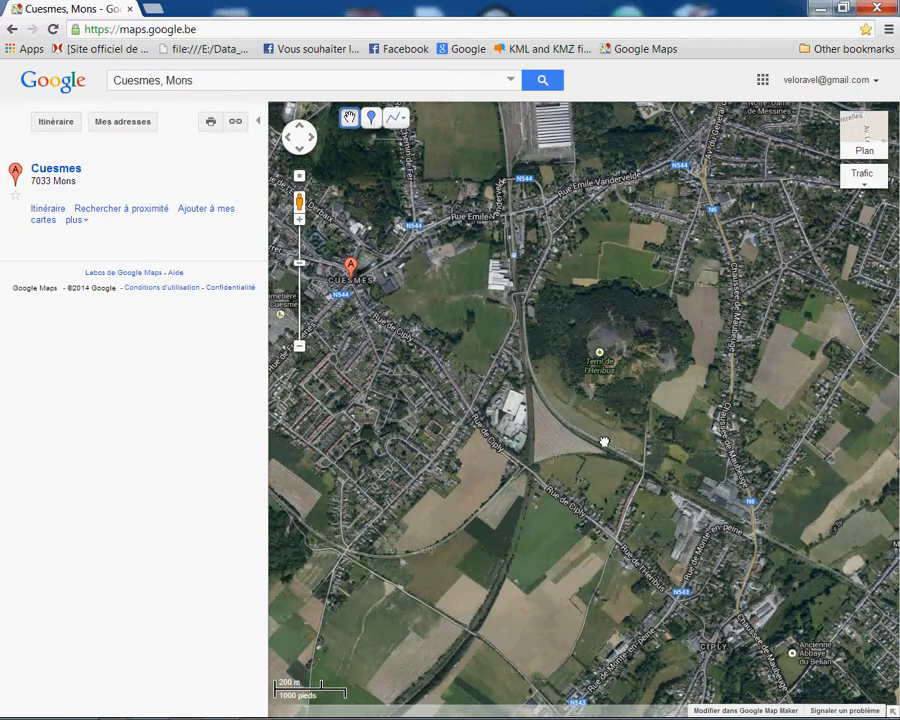
{"action": "mouse_move", "coordinate": [315, 368]}
{"action": "left_mouse_down"}
{"action": "mouse_move", "coordinate": [482, 400]}
{"action": "mouse_move", "coordinate": [655, 466]}
{"action": "mouse_move", "coordinate": [674, 460]}
{"action": "left_mouse_up"}
{"action": "mouse_move", "coordinate": [448, 482]}
{"action": "left_mouse_down"}
{"action": "mouse_move", "coordinate": [534, 456]}
{"action": "mouse_move", "coordinate": [573, 464]}
{"action": "mouse_move", "coordinate": [611, 444]}
{"action": "left_mouse_up"}
{"action": "left_click_drag", "start_coordinate": [504, 449], "coordinate": [512, 416]}
{"action": "left_click_drag", "start_coordinate": [685, 503], "coordinate": [528, 396]}
{"action": "scroll", "coordinate": [663, 481], "scroll_direction": "up", "scroll_amount": 1}
{"action": "left_click_drag", "start_coordinate": [685, 477], "coordinate": [464, 509]}
{"action": "left_click_drag", "start_coordinate": [716, 455], "coordinate": [595, 474]}
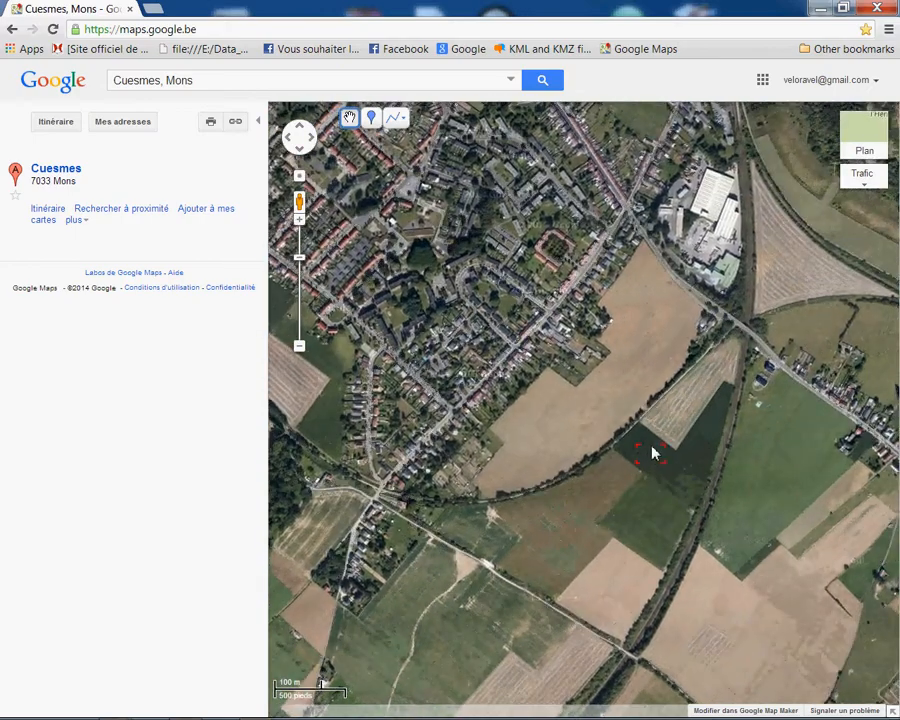
{"action": "scroll", "coordinate": [650, 460], "scroll_direction": "up", "scroll_amount": 1}
{"action": "scroll", "coordinate": [690, 426], "scroll_direction": "up", "scroll_amount": 1}
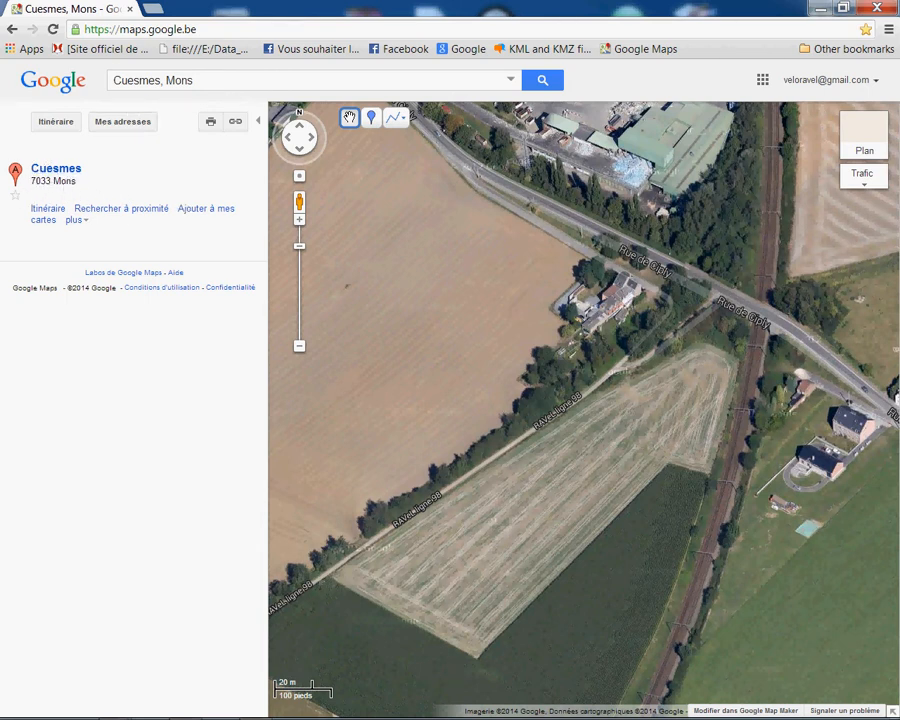
Reopen the "test" map for editing and collapse the side panel to enlarge the map.
{"action": "mouse_move", "coordinate": [864, 187]}
{"action": "left_click", "coordinate": [806, 310]}
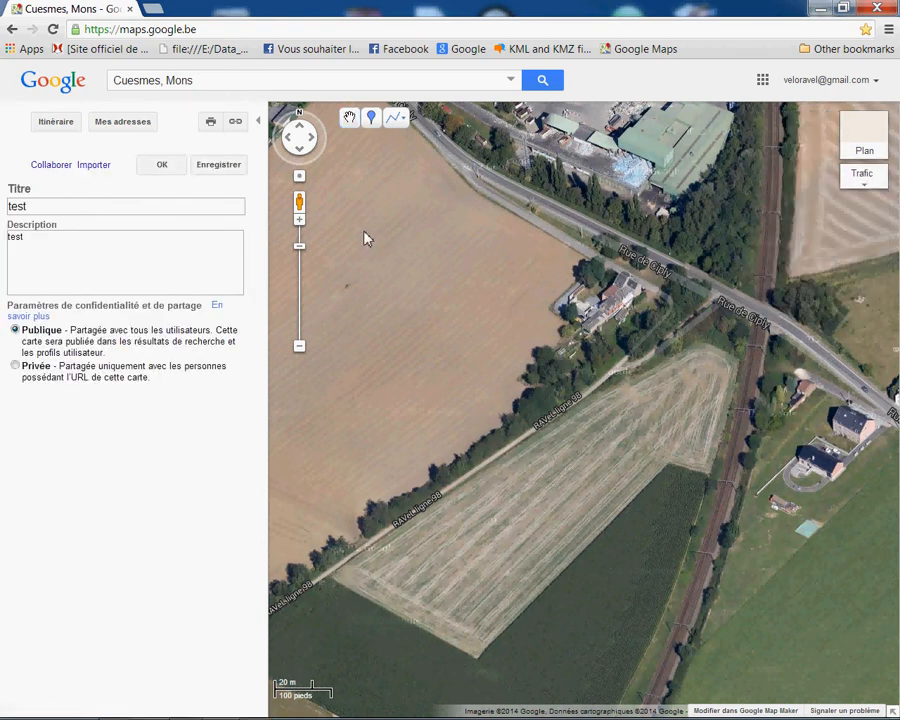
{"action": "left_click", "coordinate": [259, 125]}
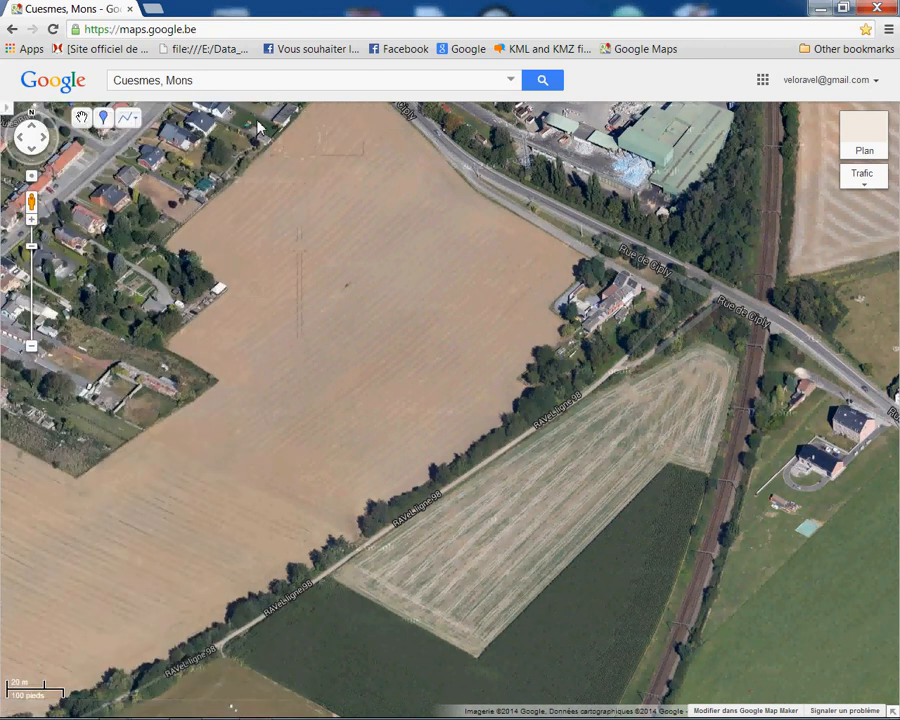
Start a line at Rue de Ciply and trace it southwest, then west, along RAVeL ligne 98 to the houses before Rue de la Fausse-Voie.
{"action": "left_click", "coordinate": [128, 119]}
{"action": "scroll", "coordinate": [707, 379], "scroll_direction": "up", "scroll_amount": 1}
{"action": "left_click", "coordinate": [730, 220]}
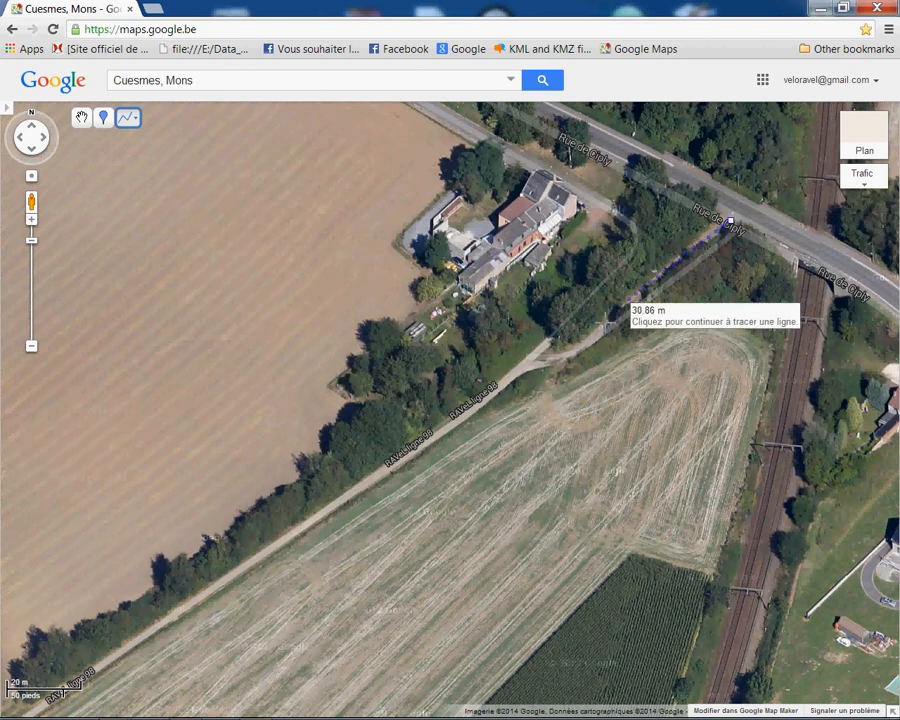
{"action": "left_click", "coordinate": [584, 350]}
{"action": "left_click", "coordinate": [531, 357]}
{"action": "left_click_drag", "start_coordinate": [506, 473], "coordinate": [740, 289]}
{"action": "left_click", "coordinate": [470, 383]}
{"action": "left_click_drag", "start_coordinate": [381, 560], "coordinate": [700, 340]}
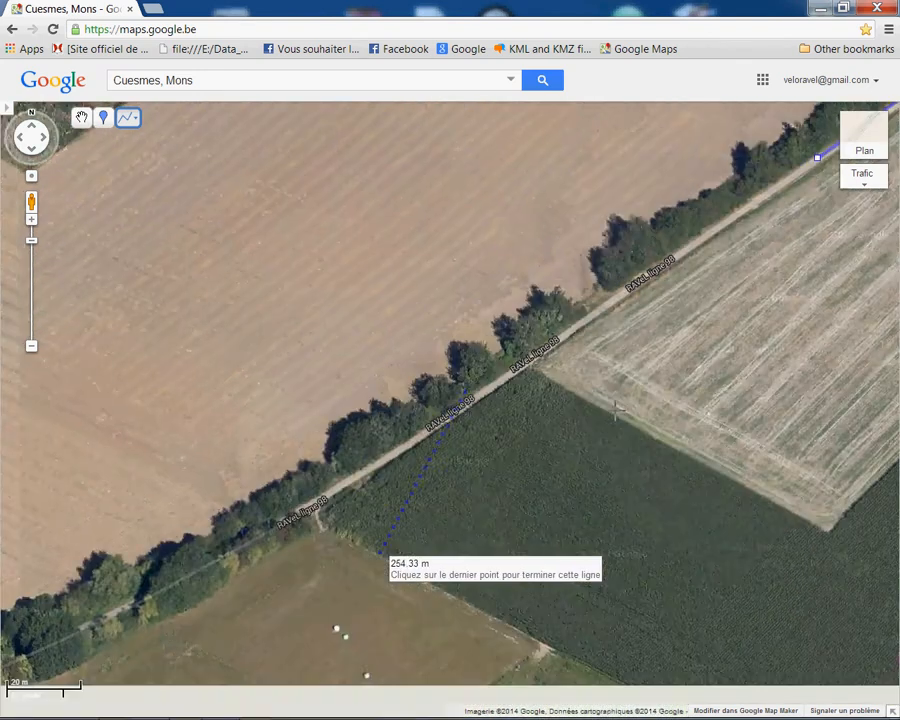
{"action": "left_click", "coordinate": [391, 450]}
{"action": "left_click_drag", "start_coordinate": [403, 522], "coordinate": [711, 346]}
{"action": "left_click", "coordinate": [483, 388]}
{"action": "left_click_drag", "start_coordinate": [355, 506], "coordinate": [745, 365]}
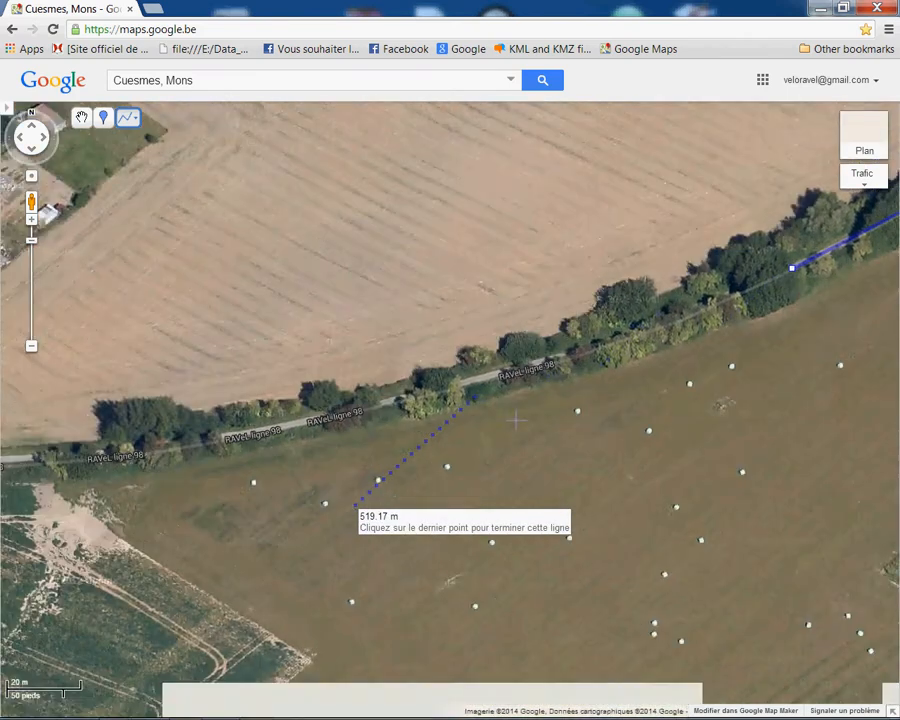
{"action": "left_click", "coordinate": [539, 367]}
{"action": "left_click", "coordinate": [212, 438]}
{"action": "left_click_drag", "start_coordinate": [250, 484], "coordinate": [462, 393]}
{"action": "left_click", "coordinate": [464, 392]}
{"action": "left_click_drag", "start_coordinate": [350, 457], "coordinate": [700, 545]}
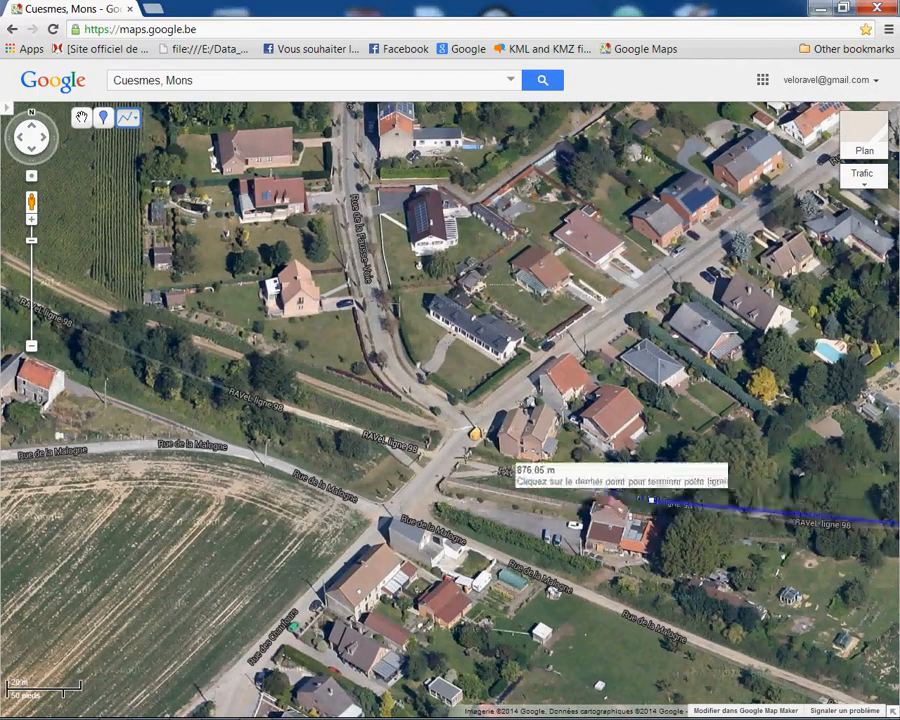
Continue the line northwest along RAVeL ligne 98 and finish it at the road crossing past the farm sheds, about 2.13 km in total.
{"action": "left_click_drag", "start_coordinate": [243, 355], "coordinate": [494, 429]}
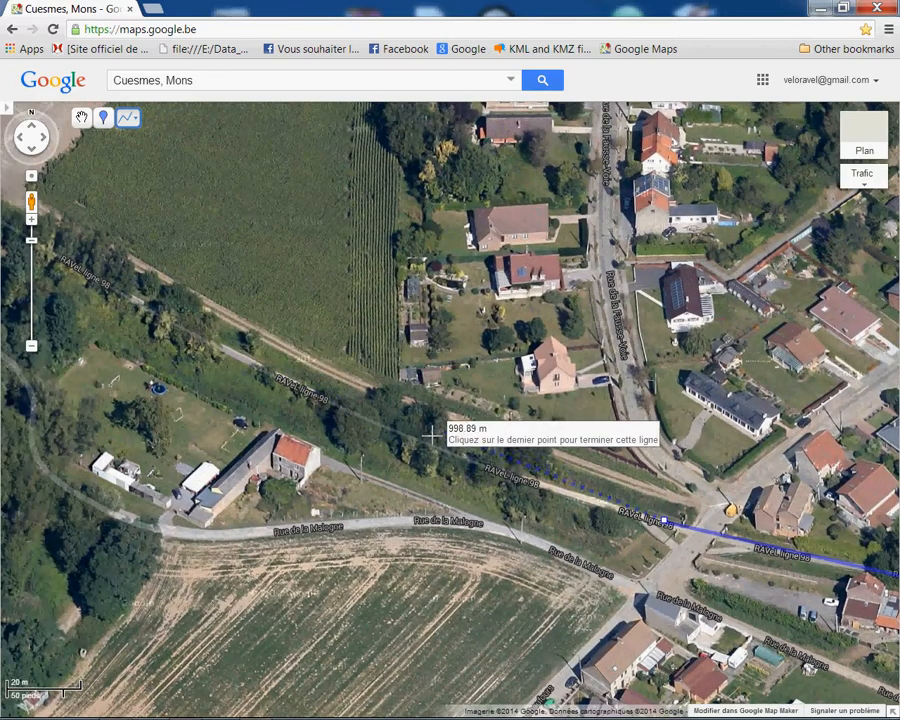
{"action": "left_click_drag", "start_coordinate": [281, 330], "coordinate": [680, 515]}
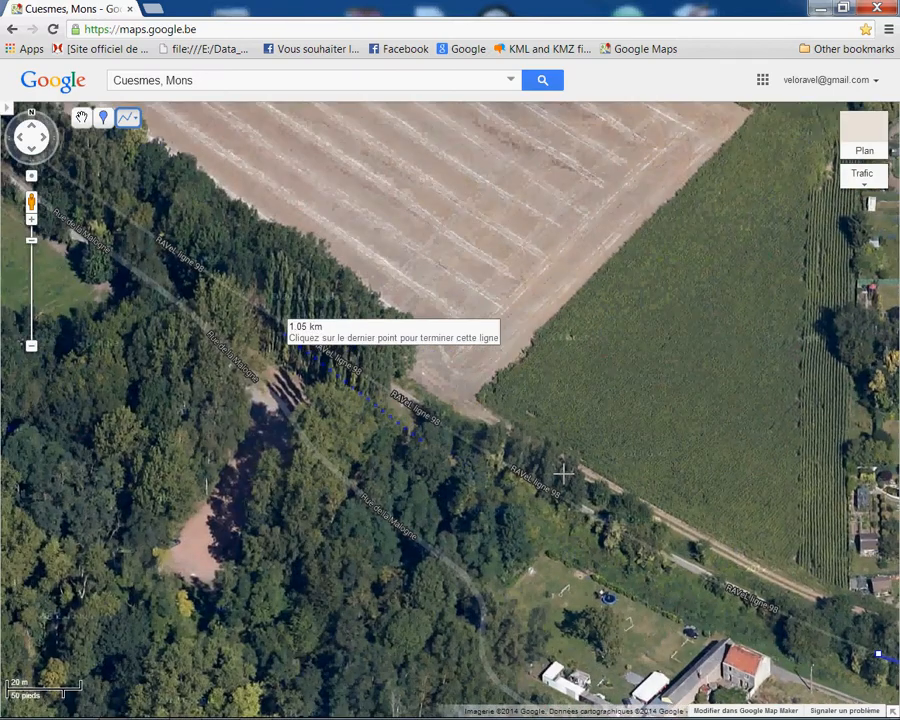
{"action": "left_click", "coordinate": [533, 482]}
{"action": "left_click_drag", "start_coordinate": [322, 262], "coordinate": [560, 495]}
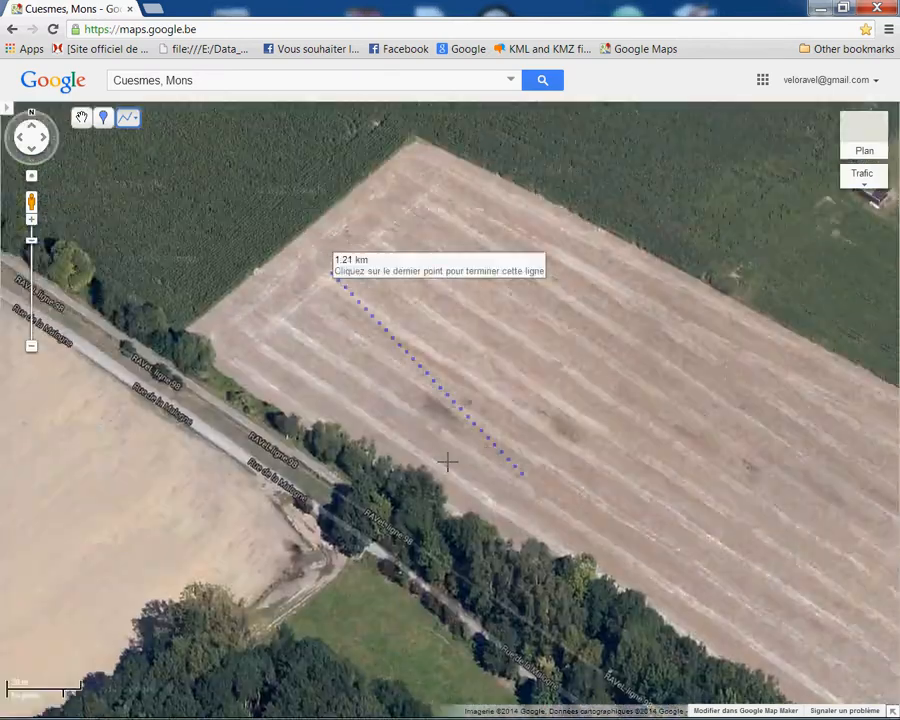
{"action": "left_click", "coordinate": [263, 439]}
{"action": "left_click_drag", "start_coordinate": [314, 373], "coordinate": [570, 464]}
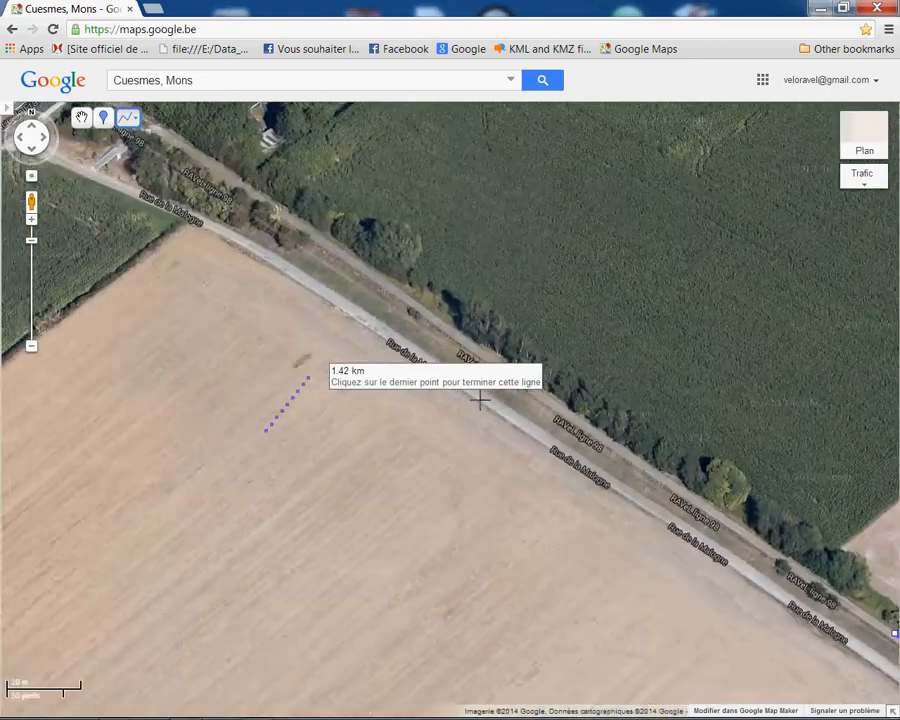
{"action": "left_click", "coordinate": [326, 244]}
{"action": "left_click_drag", "start_coordinate": [406, 210], "coordinate": [859, 574]}
{"action": "left_click", "coordinate": [283, 324]}
{"action": "left_click_drag", "start_coordinate": [346, 281], "coordinate": [873, 561]}
{"action": "left_click", "coordinate": [347, 296]}
{"action": "left_click_drag", "start_coordinate": [394, 264], "coordinate": [657, 546]}
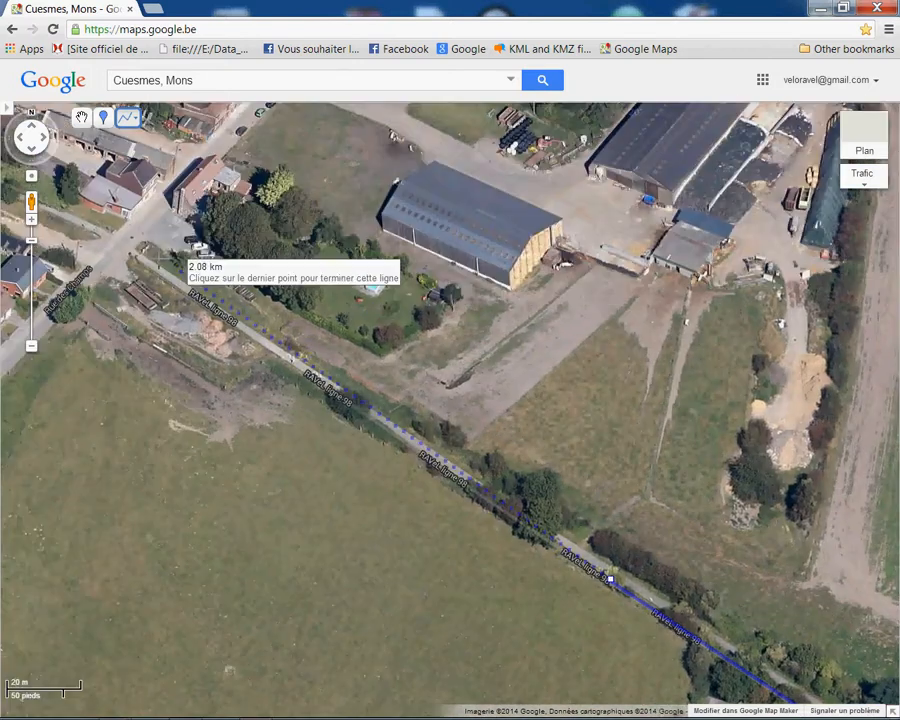
{"action": "left_click", "coordinate": [116, 242]}
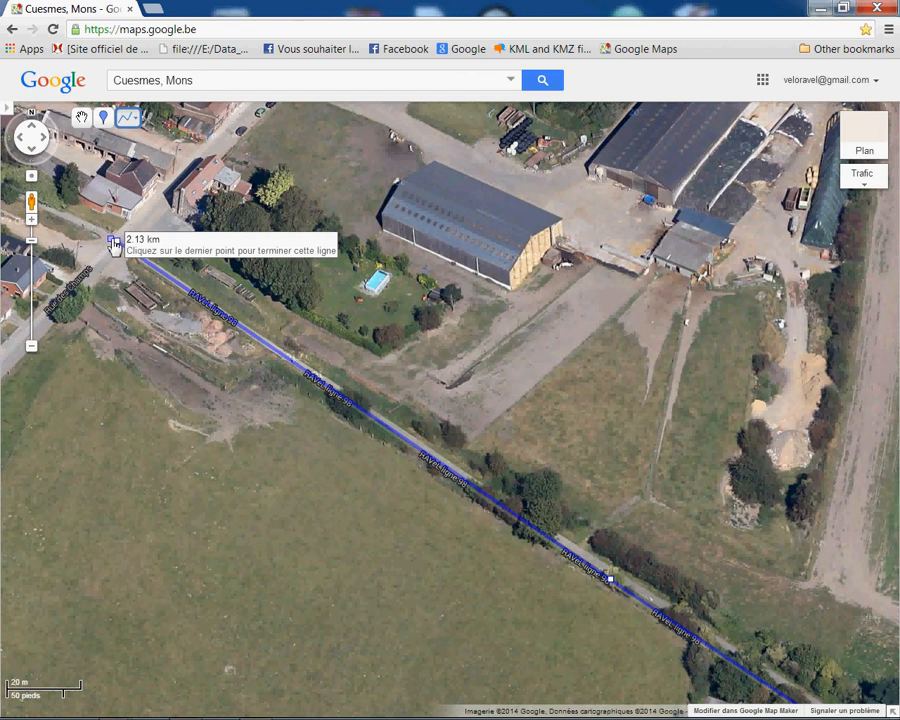
{"action": "left_click", "coordinate": [114, 241]}
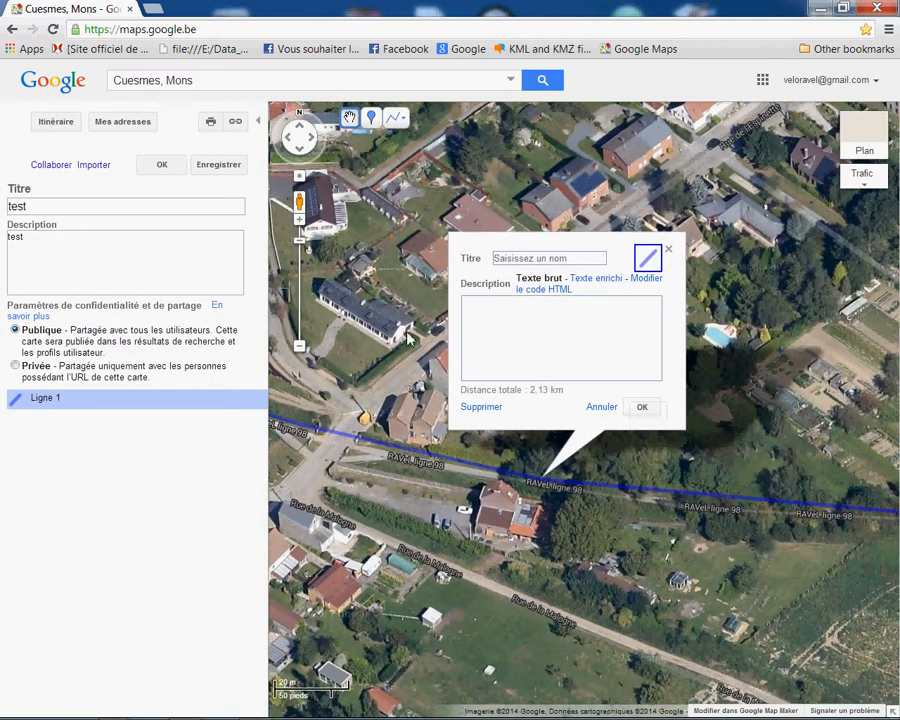
Title the traced line "test01" and leave its description empty.
{"action": "left_click", "coordinate": [534, 259]}
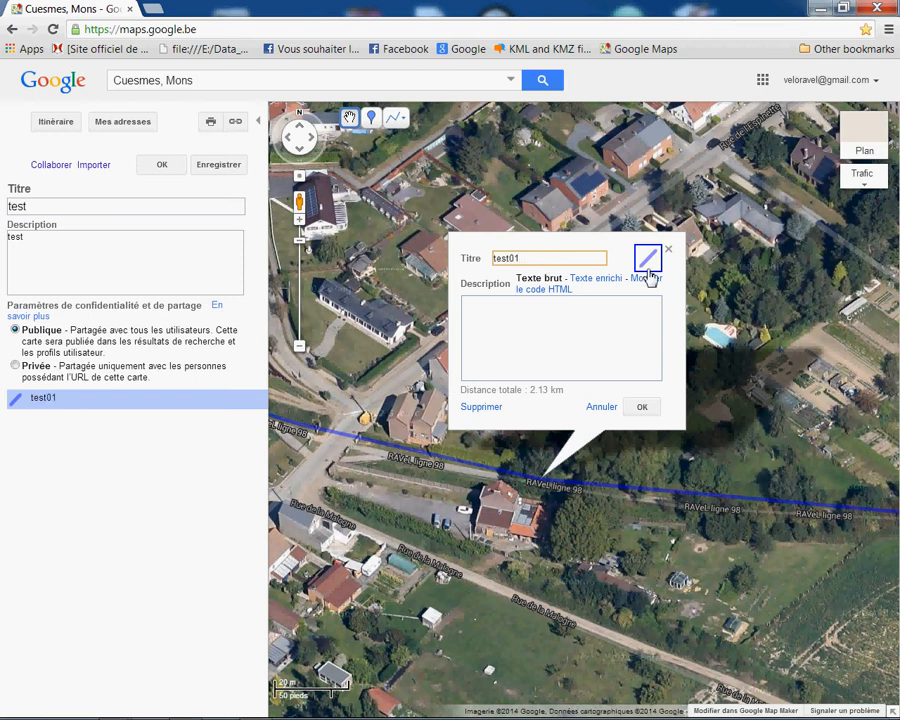
{"action": "left_click", "coordinate": [554, 327]}
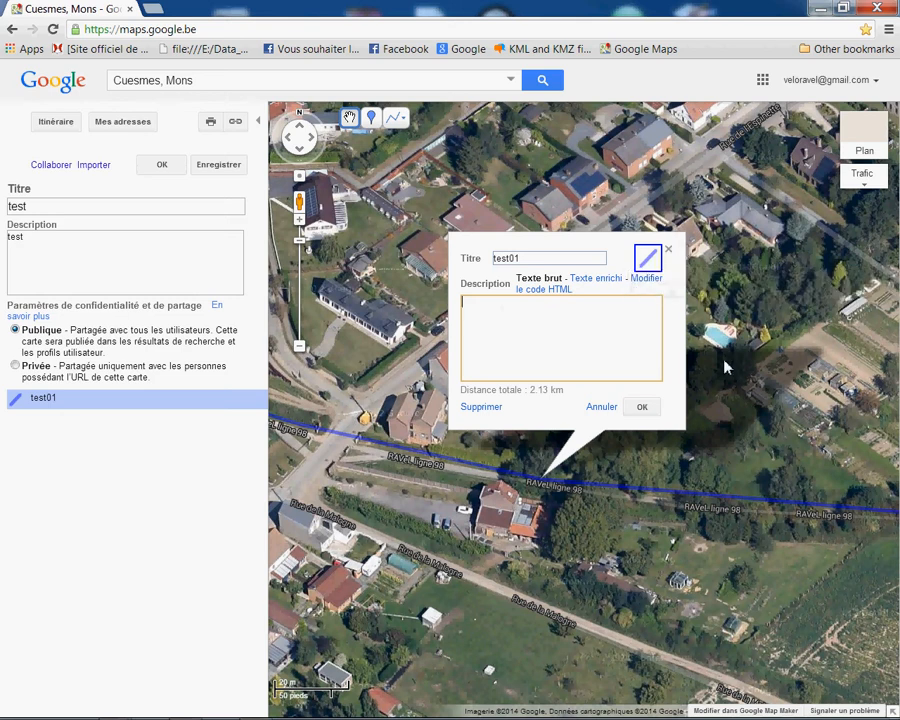
{"action": "left_click_drag", "start_coordinate": [723, 368], "coordinate": [673, 352]}
Style the test01 line in magenta with 99 percent opacity and save its details.
{"action": "left_click", "coordinate": [596, 248]}
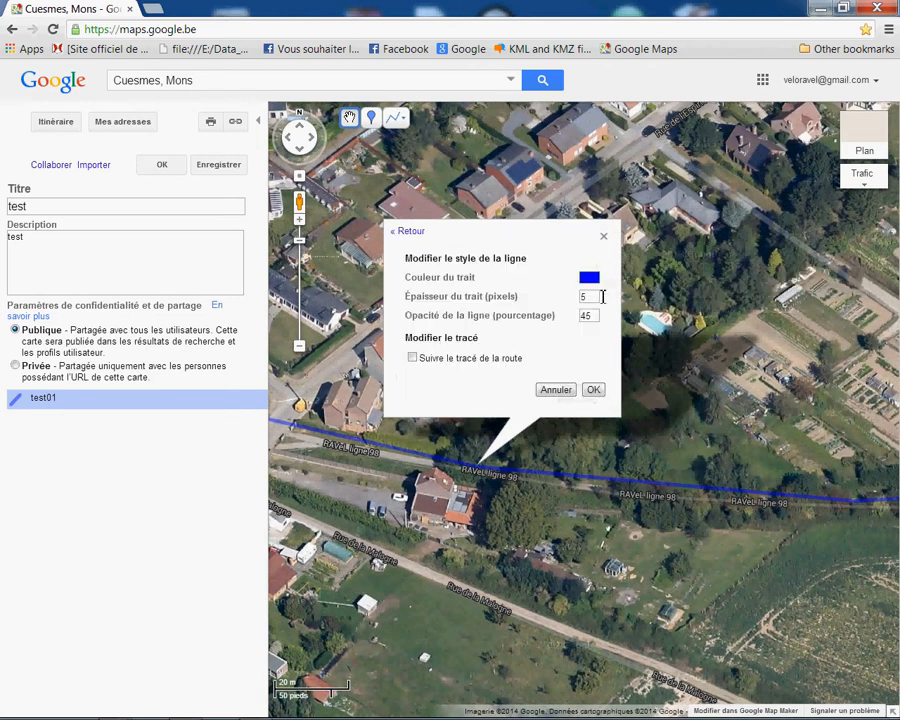
{"action": "left_click", "coordinate": [589, 278]}
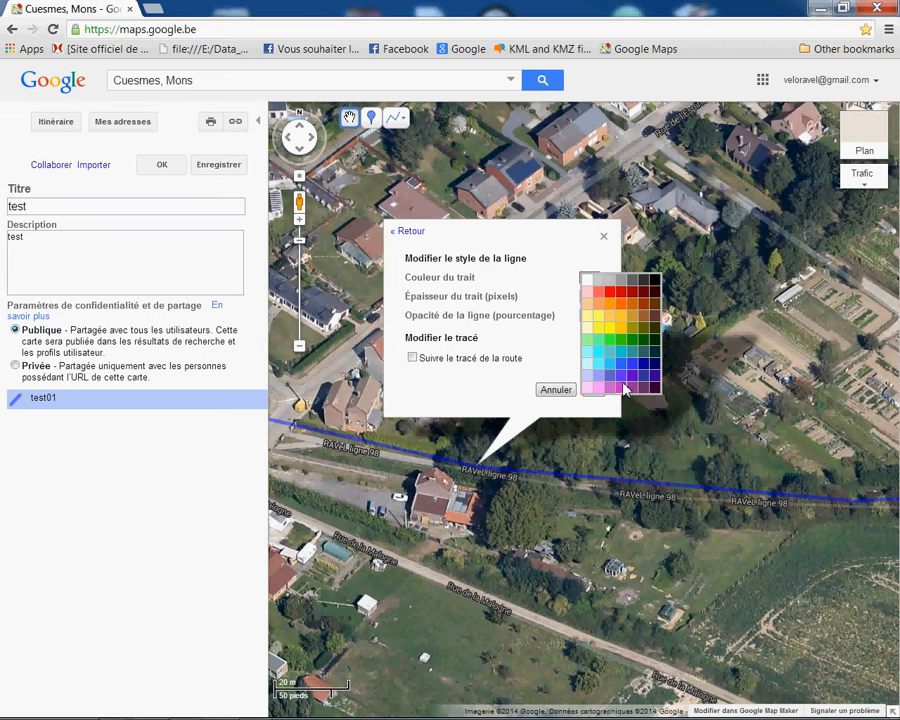
{"action": "left_click", "coordinate": [622, 384]}
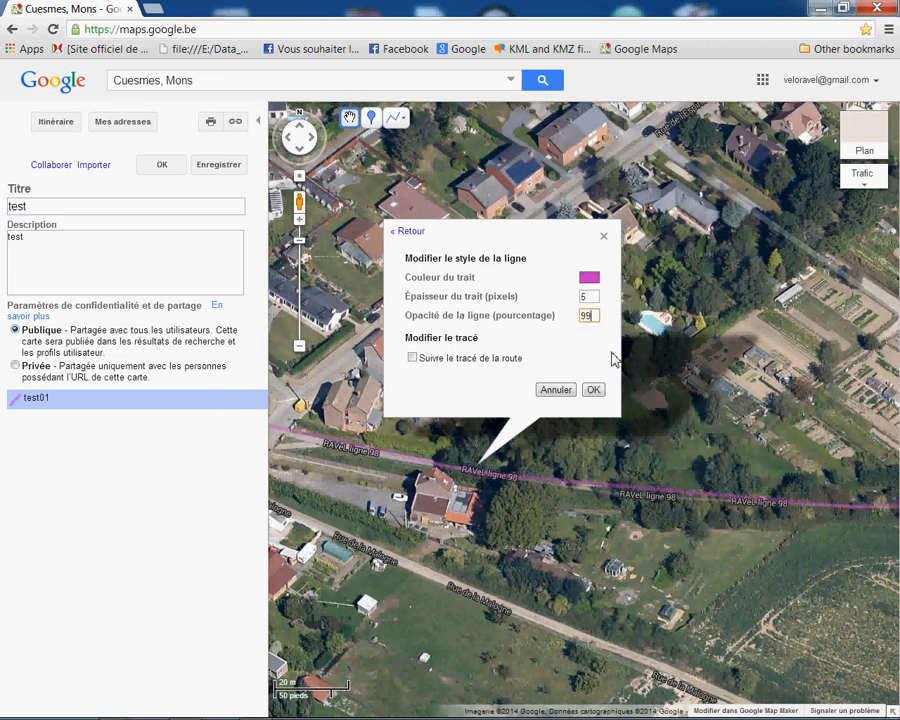
{"action": "left_click", "coordinate": [591, 390]}
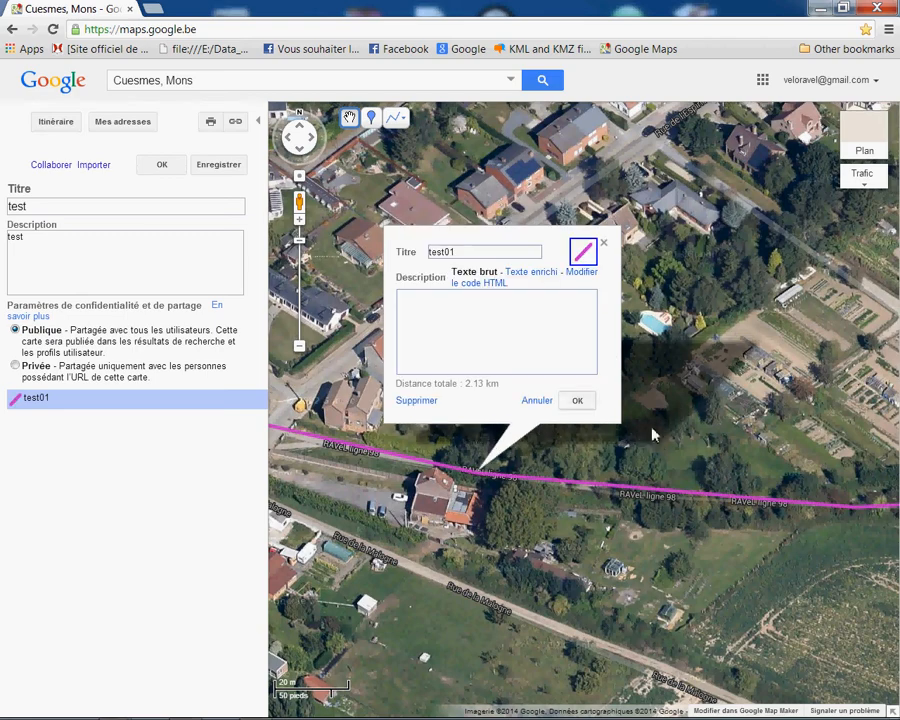
{"action": "left_click", "coordinate": [577, 399]}
Inspect the traced test01 line along RAVeL ligne 98 as far as the Rue de Frameries crossing.
{"action": "left_click_drag", "start_coordinate": [660, 415], "coordinate": [560, 370]}
{"action": "scroll", "coordinate": [560, 370], "scroll_direction": "down", "scroll_amount": 2}
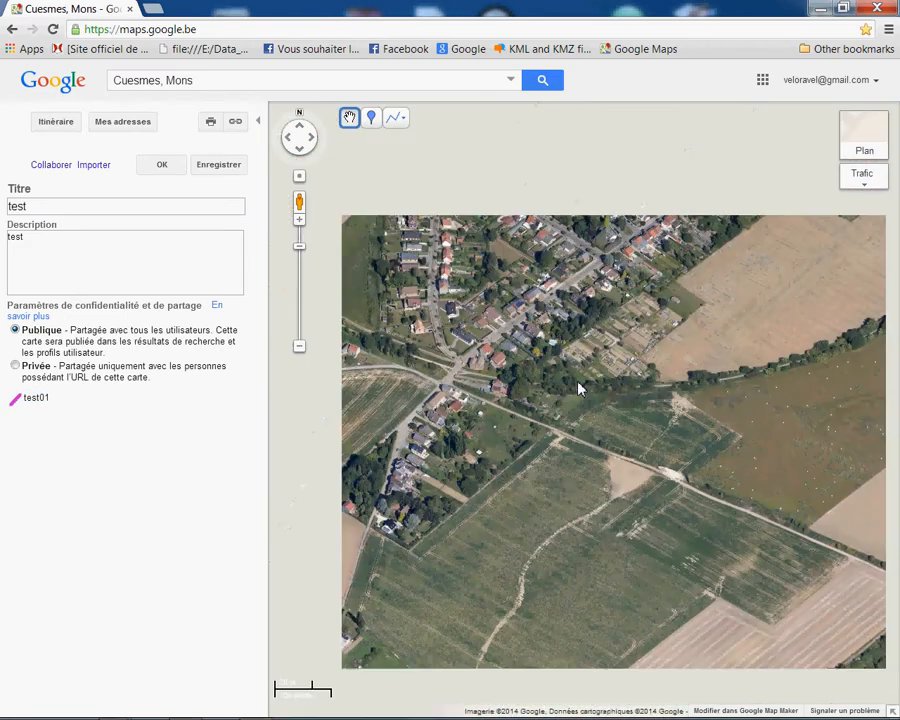
{"action": "scroll", "coordinate": [577, 389], "scroll_direction": "down", "scroll_amount": 1}
{"action": "left_click_drag", "start_coordinate": [604, 450], "coordinate": [404, 474]}
{"action": "left_click_drag", "start_coordinate": [745, 394], "coordinate": [880, 398]}
{"action": "left_click_drag", "start_coordinate": [602, 461], "coordinate": [760, 578]}
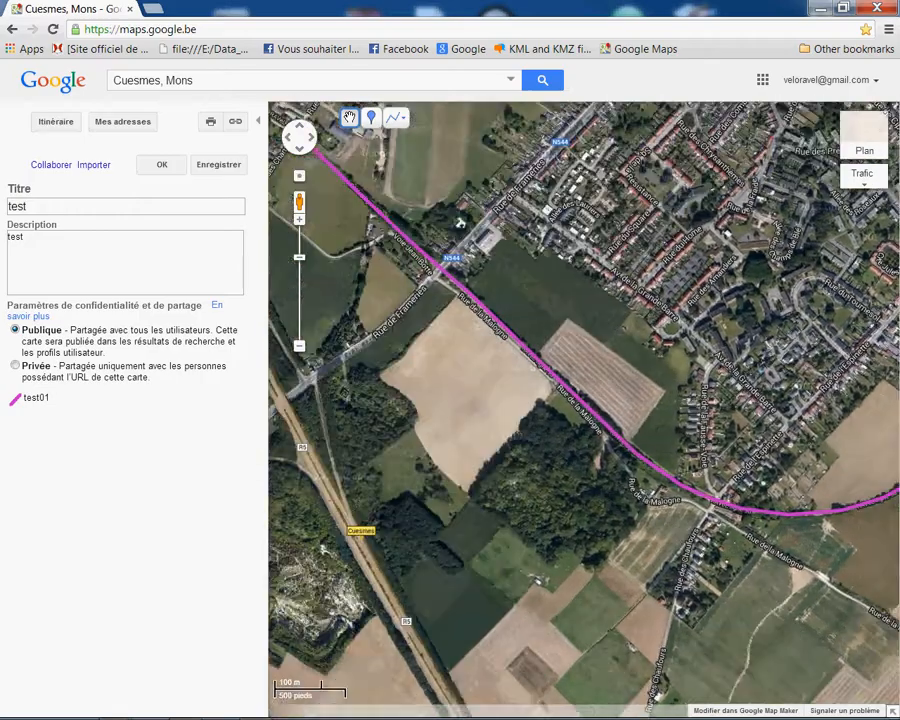
{"action": "scroll", "coordinate": [459, 331], "scroll_direction": "up", "scroll_amount": 1}
{"action": "left_click_drag", "start_coordinate": [482, 320], "coordinate": [533, 404]}
{"action": "scroll", "coordinate": [411, 296], "scroll_direction": "up", "scroll_amount": 1}
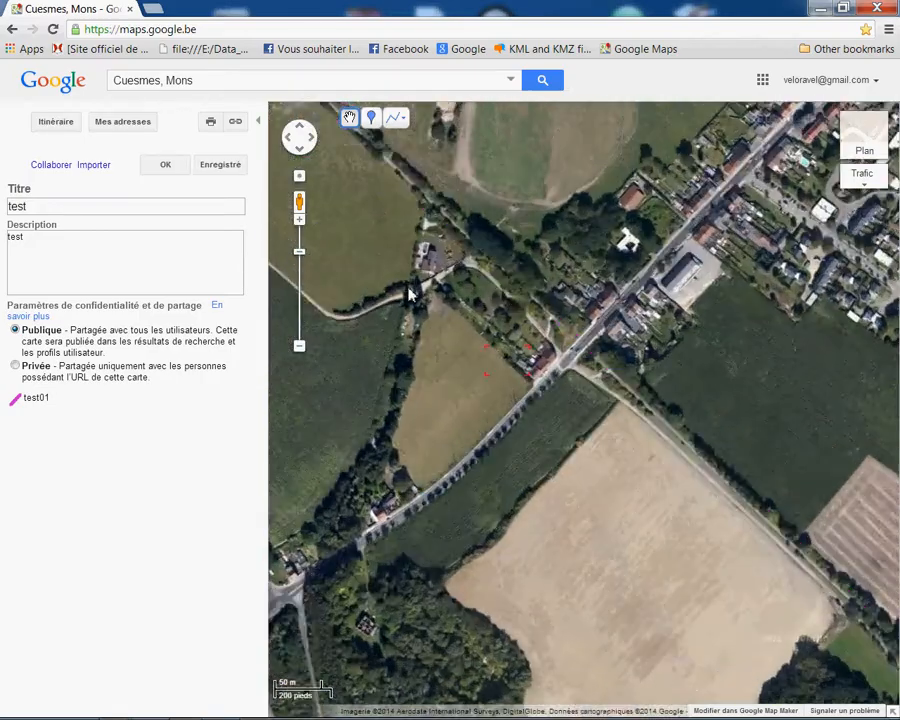
Collapse the side panel and reposition the line's point southeast of Rue de Frameries along RAVeL ligne 98.
{"action": "left_click", "coordinate": [259, 121]}
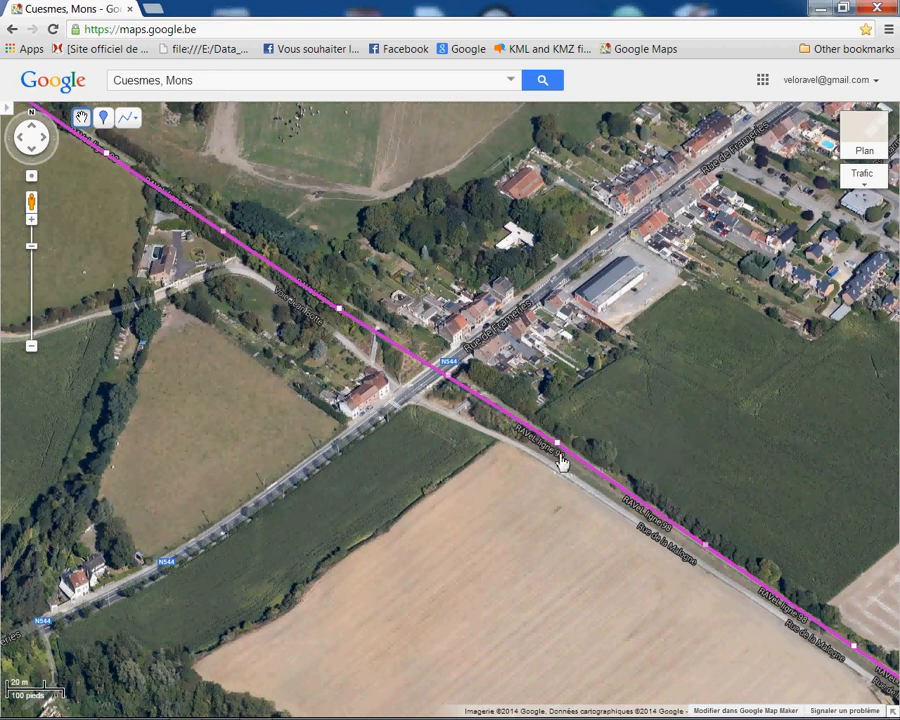
{"action": "mouse_move", "coordinate": [449, 387]}
{"action": "left_click_drag", "start_coordinate": [396, 302], "coordinate": [487, 330]}
{"action": "left_click_drag", "start_coordinate": [430, 342], "coordinate": [436, 330]}
{"action": "left_click_drag", "start_coordinate": [447, 403], "coordinate": [280, 333]}
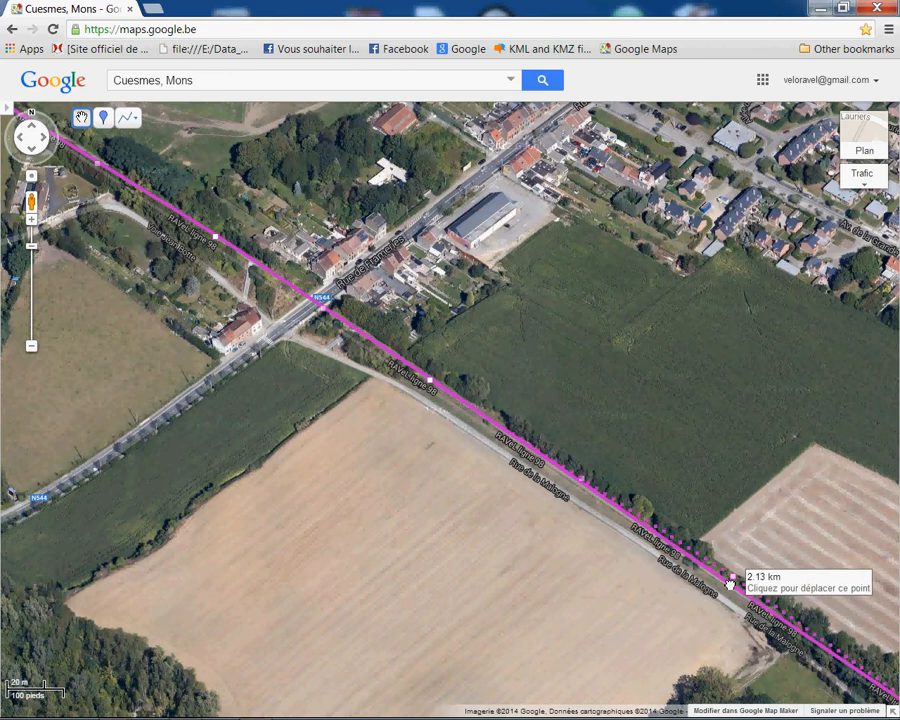
{"action": "left_click", "coordinate": [730, 584]}
Reroute the line at the Rue de Frameries crossing down the ramp to Voie Jean Botte, across the road and back up from Rue de la Malogne.
{"action": "left_click_drag", "start_coordinate": [343, 423], "coordinate": [488, 474]}
{"action": "scroll", "coordinate": [410, 398], "scroll_direction": "up", "scroll_amount": 1}
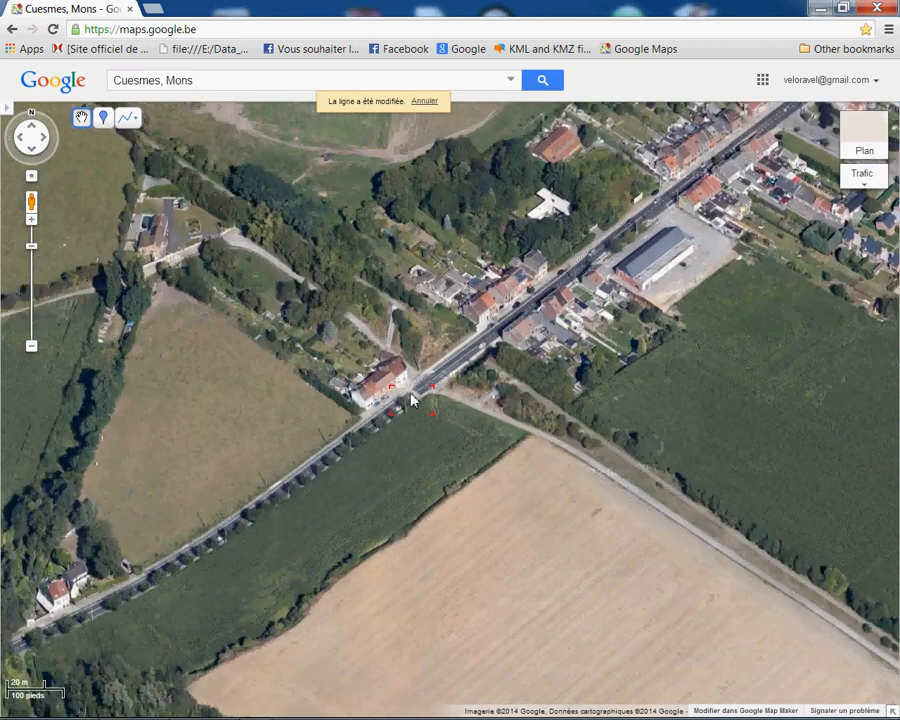
{"action": "left_click_drag", "start_coordinate": [449, 424], "coordinate": [456, 510]}
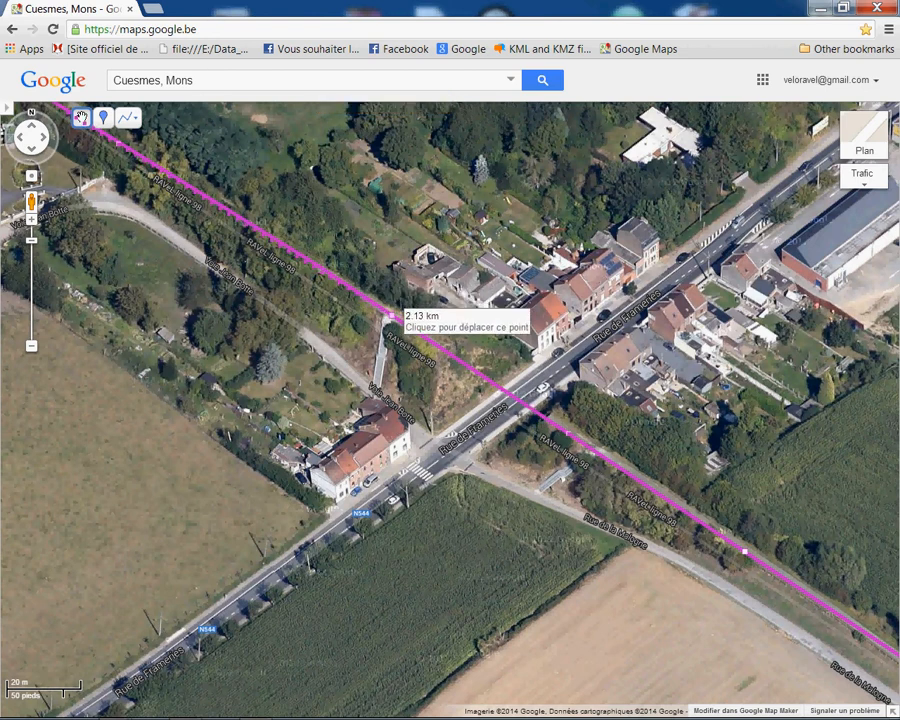
{"action": "left_click_drag", "start_coordinate": [632, 494], "coordinate": [562, 442]}
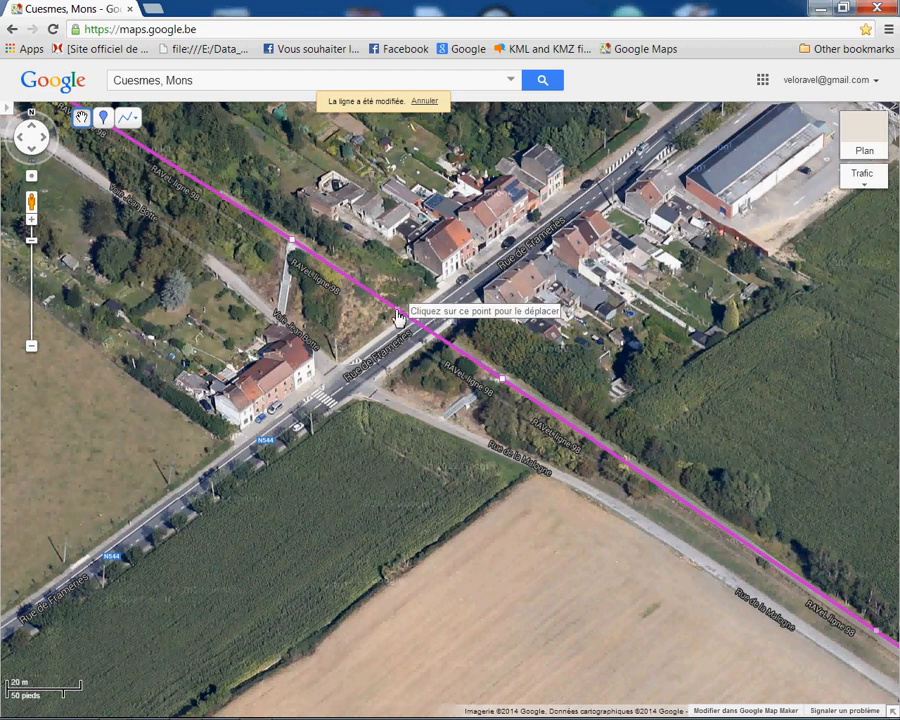
{"action": "left_click_drag", "start_coordinate": [399, 316], "coordinate": [346, 375]}
{"action": "left_click_drag", "start_coordinate": [424, 384], "coordinate": [440, 421]}
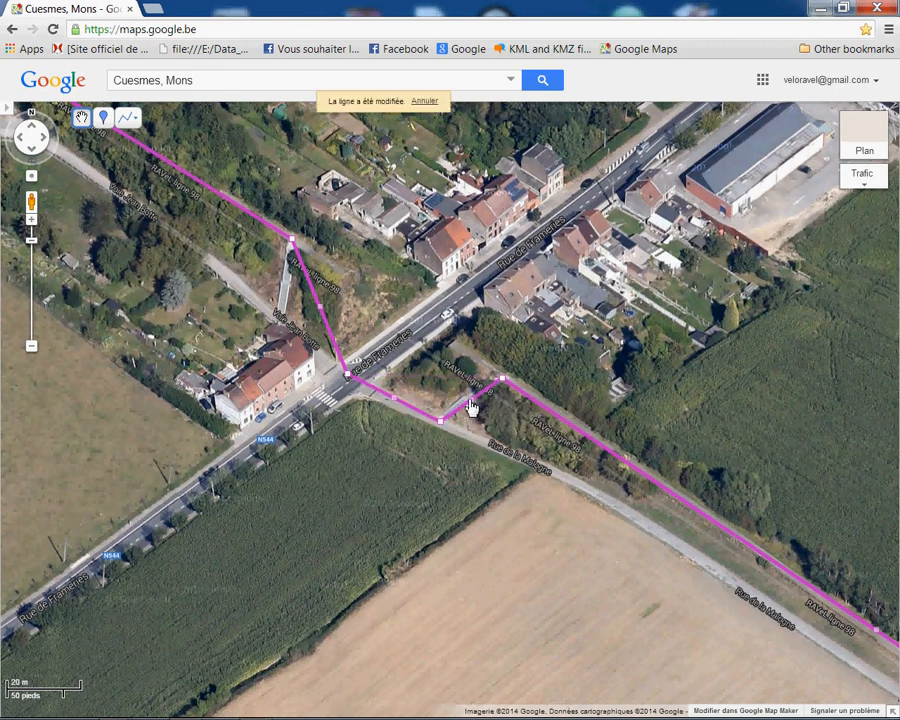
{"action": "left_click_drag", "start_coordinate": [288, 312], "coordinate": [278, 312]}
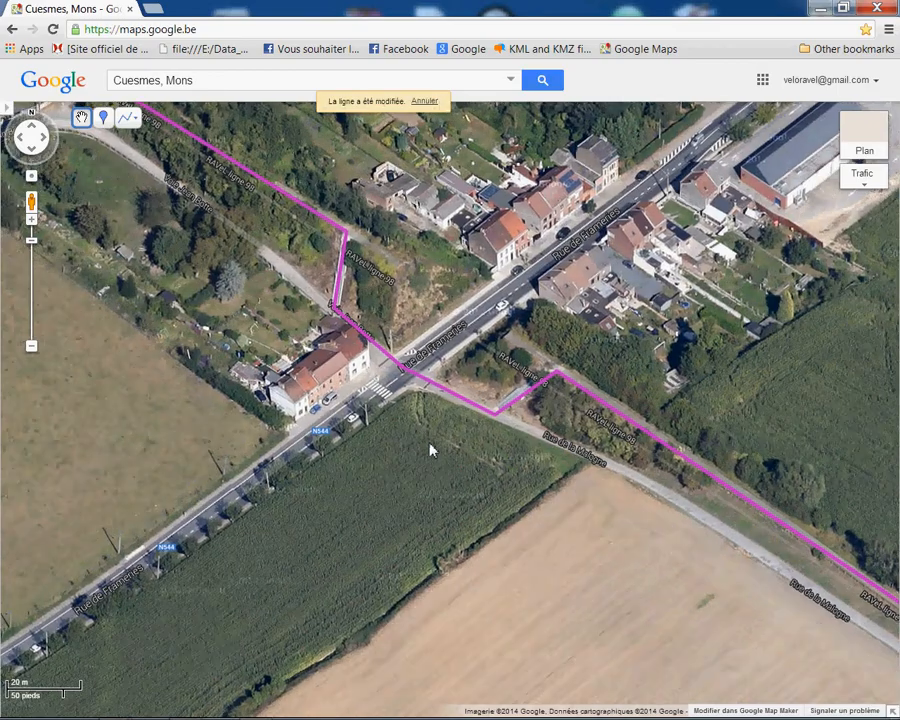
Extend the line's northwest end across Rue des Champs to where RAVeL ligne 98 continues.
{"action": "scroll", "coordinate": [460, 470], "scroll_direction": "down", "scroll_amount": 2}
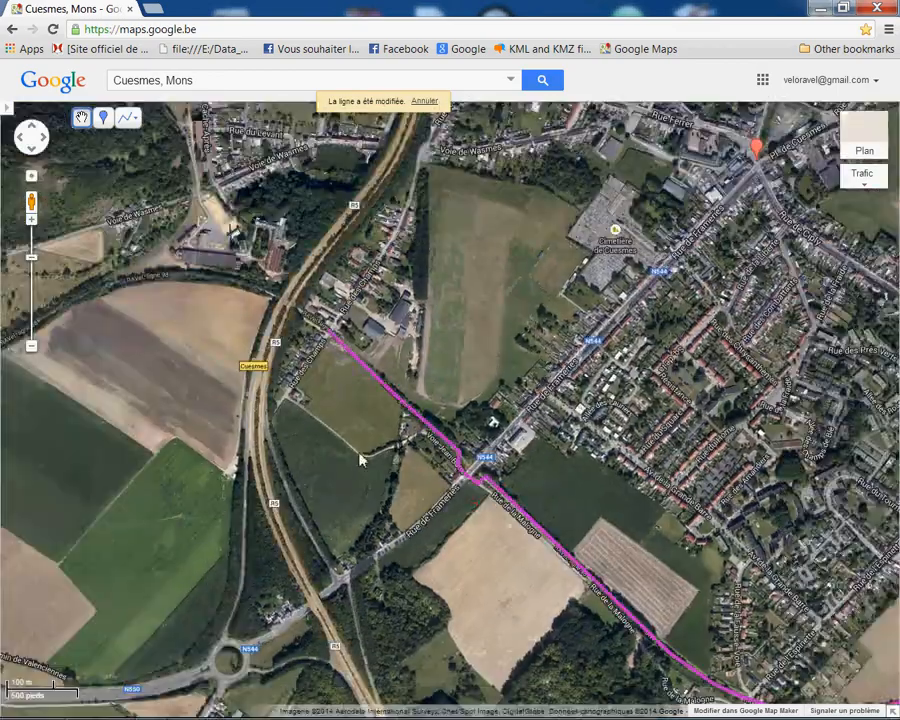
{"action": "left_click_drag", "start_coordinate": [363, 460], "coordinate": [470, 462]}
{"action": "left_click_drag", "start_coordinate": [280, 402], "coordinate": [345, 404]}
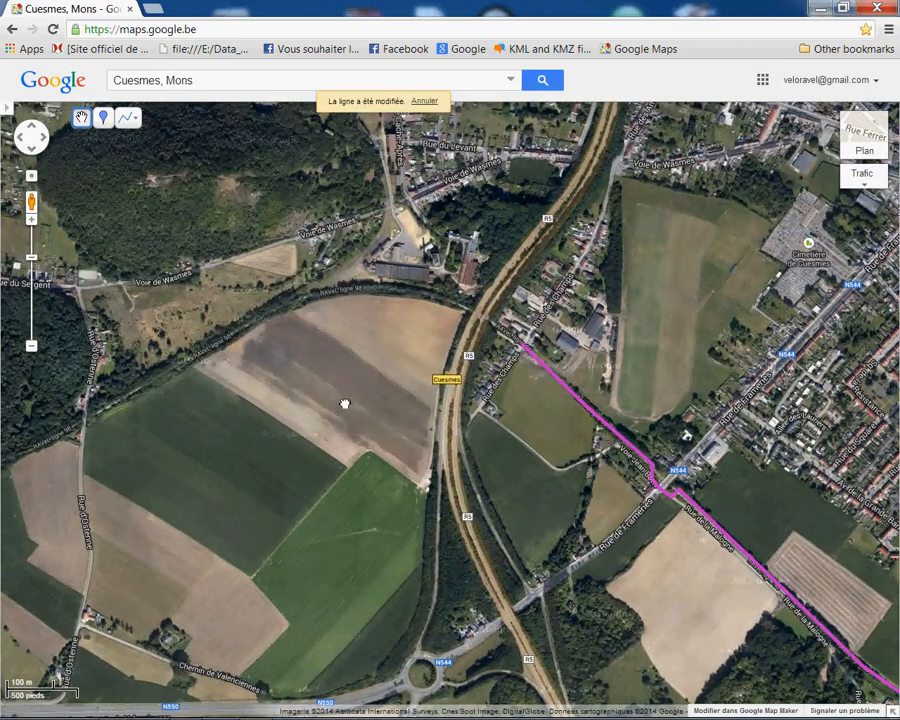
{"action": "scroll", "coordinate": [483, 446], "scroll_direction": "up", "scroll_amount": 2}
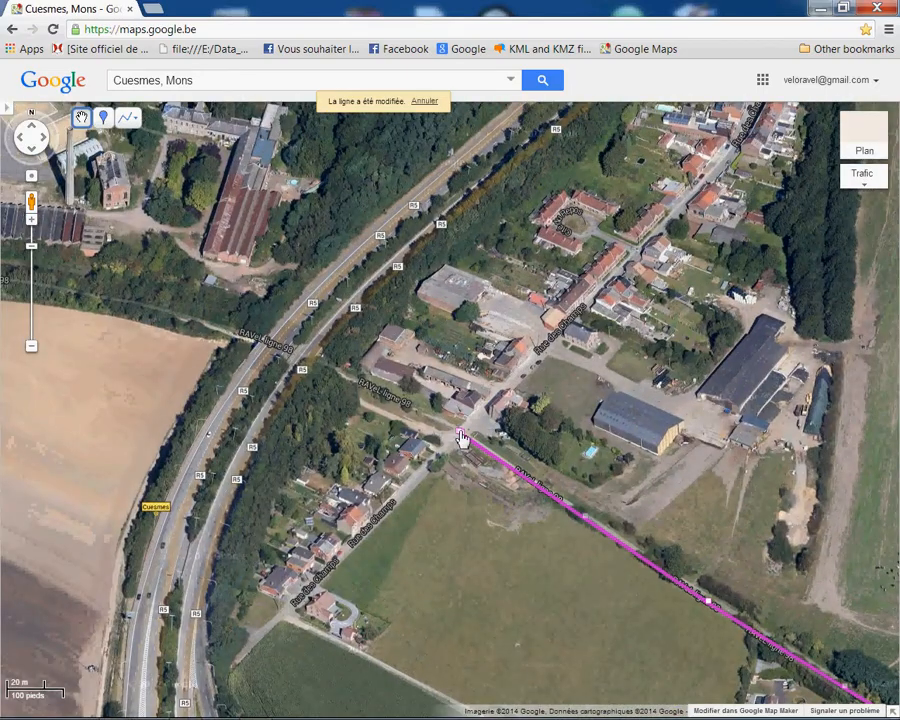
{"action": "scroll", "coordinate": [469, 420], "scroll_direction": "up", "scroll_amount": 1}
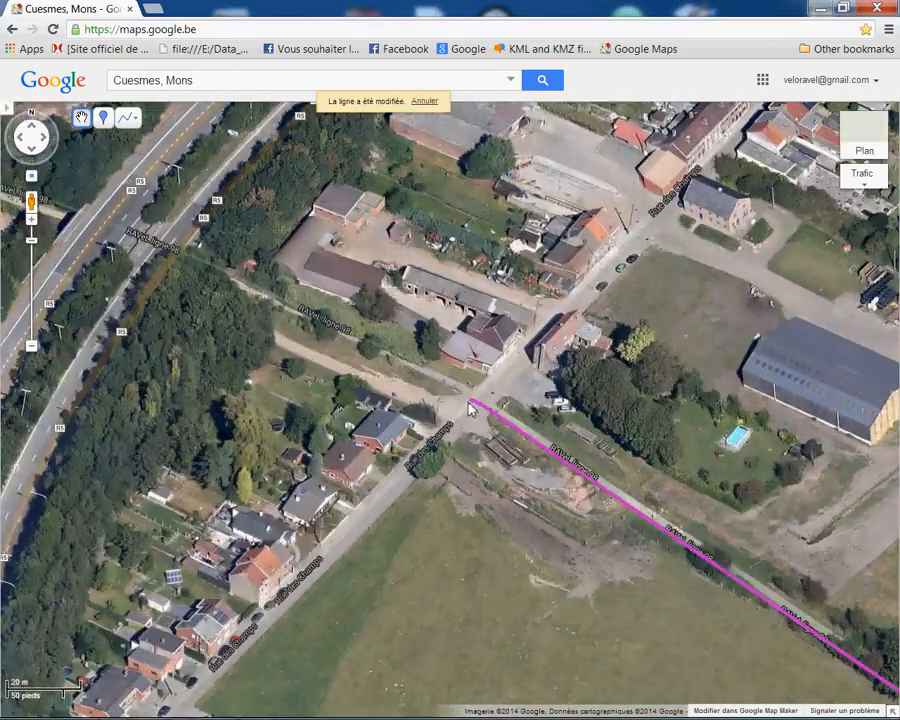
{"action": "left_click_drag", "start_coordinate": [474, 407], "coordinate": [440, 379]}
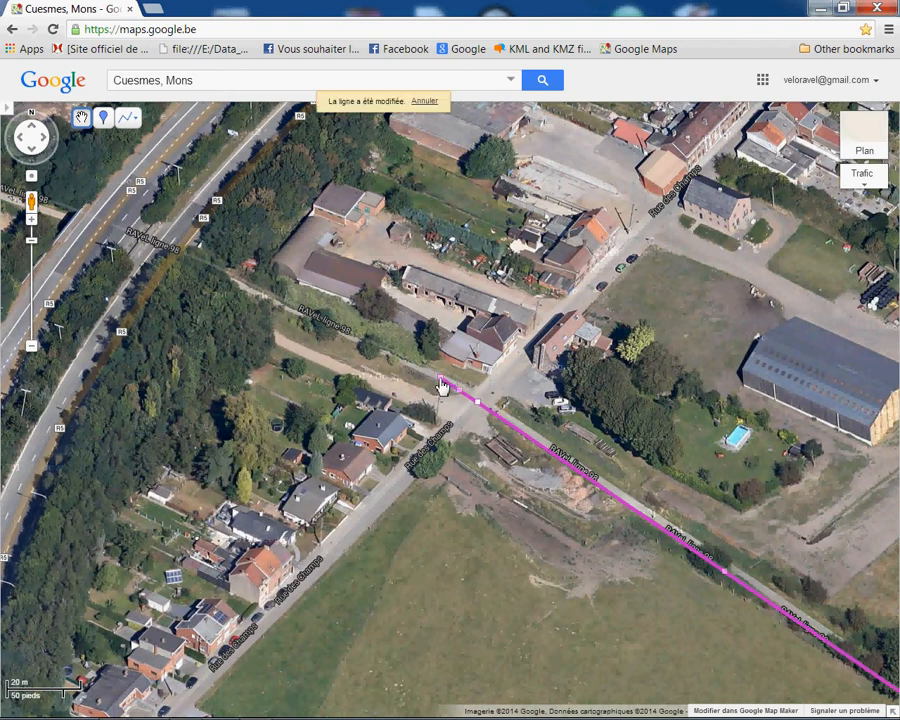
Resume drawing from the line's northwest end and trace RAVeL ligne 98 across the R5 to south of the long factory building.
{"action": "right_click", "coordinate": [441, 385]}
{"action": "left_click", "coordinate": [468, 388]}
{"action": "left_click", "coordinate": [288, 306]}
{"action": "left_click_drag", "start_coordinate": [302, 351], "coordinate": [567, 491]}
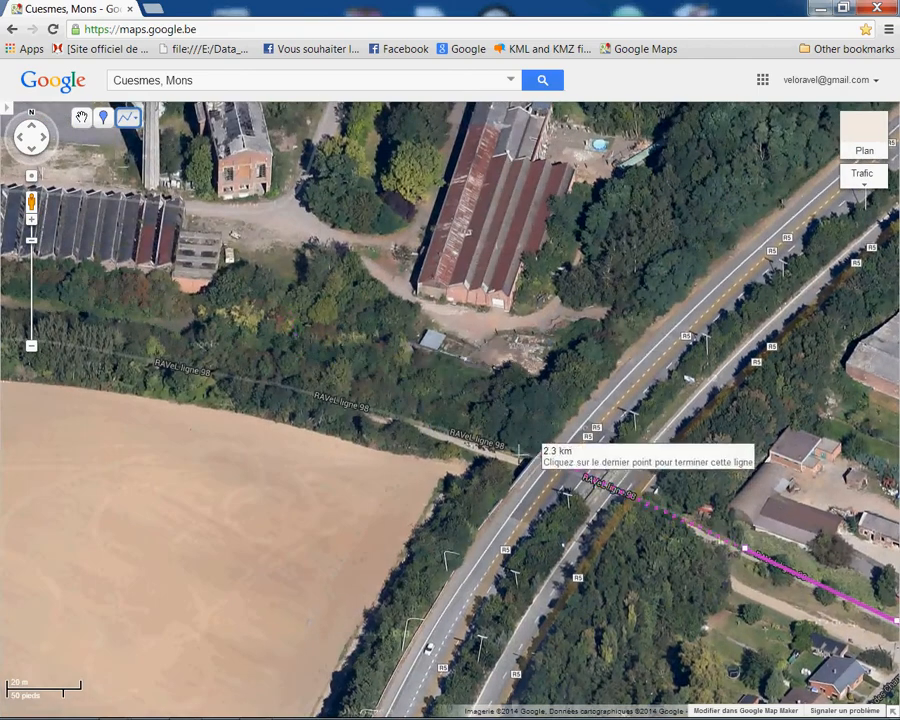
{"action": "left_click", "coordinate": [317, 397]}
{"action": "left_click_drag", "start_coordinate": [301, 442], "coordinate": [502, 424]}
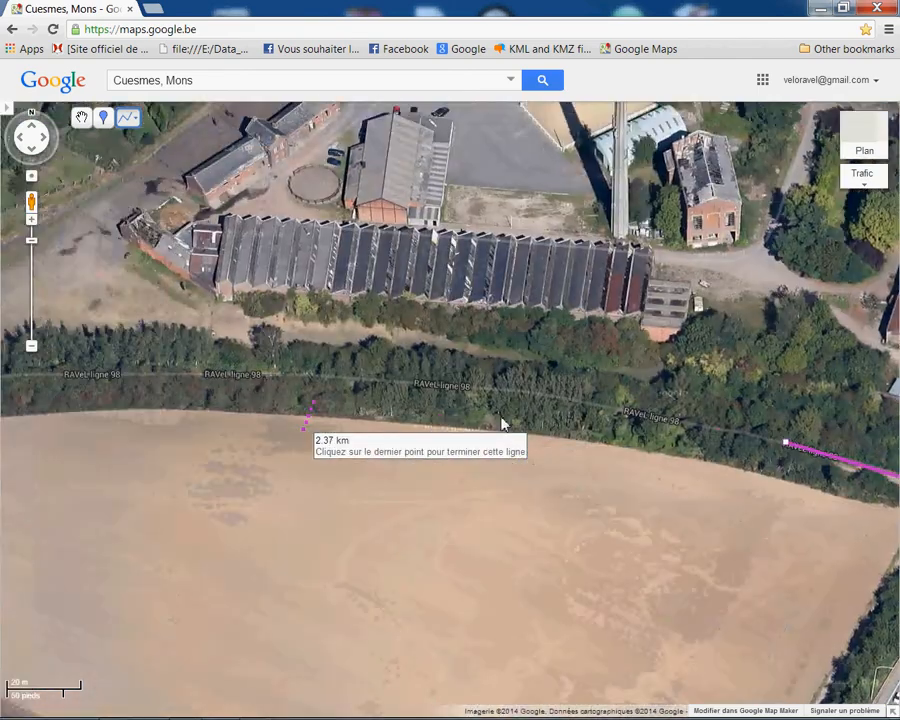
{"action": "left_click", "coordinate": [557, 395]}
{"action": "left_click", "coordinate": [336, 380]}
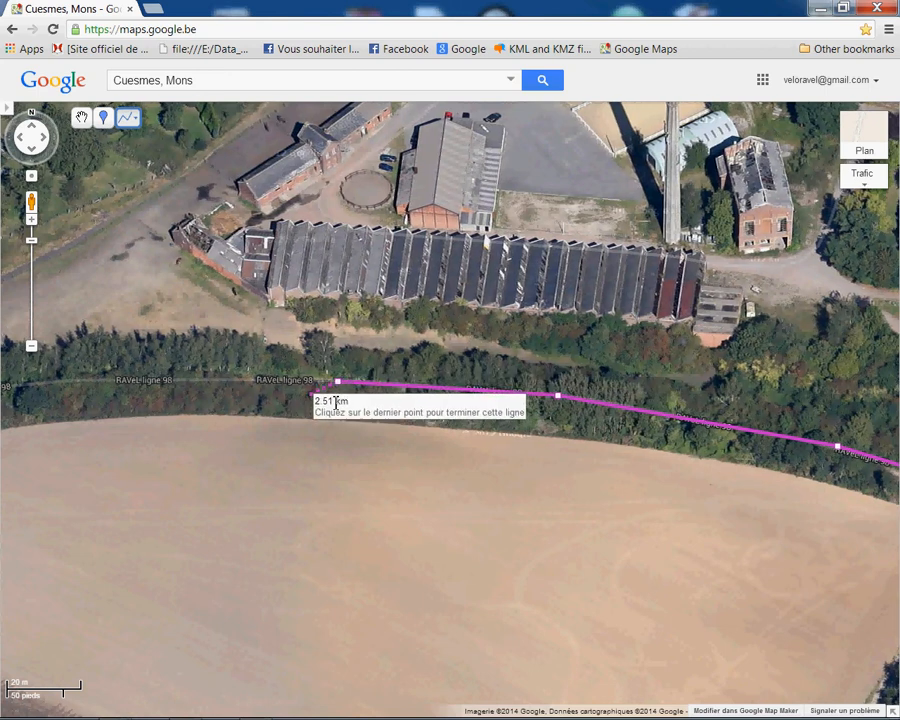
Continue tracing RAVeL ligne 98 westward through the trees between the fields, end the line and confirm its test01 details.
{"action": "left_click_drag", "start_coordinate": [301, 402], "coordinate": [485, 412]}
{"action": "left_click", "coordinate": [403, 391]}
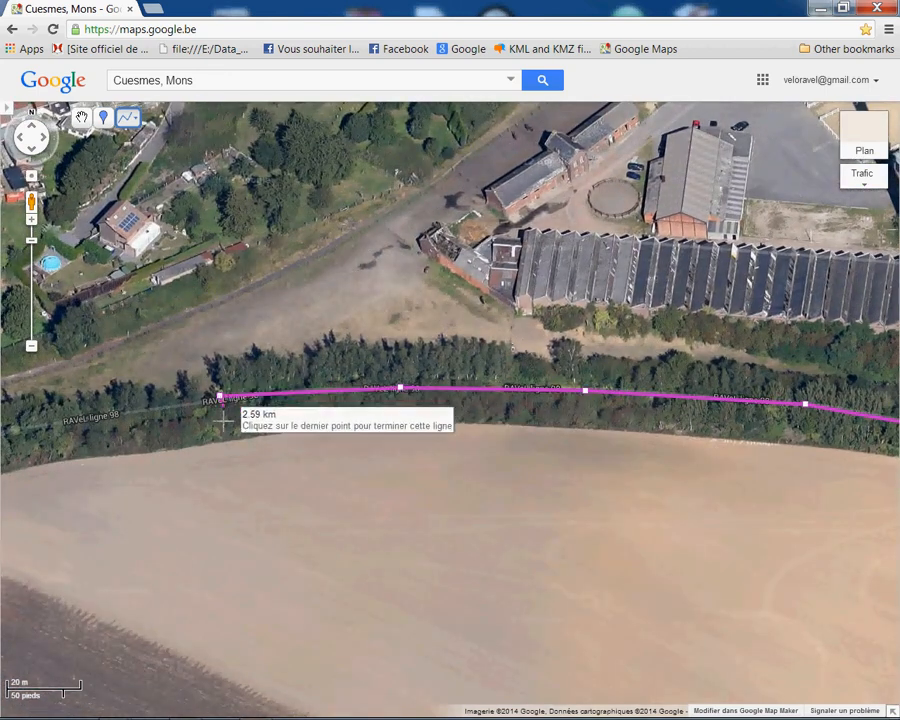
{"action": "left_click_drag", "start_coordinate": [208, 394], "coordinate": [536, 396]}
{"action": "left_click", "coordinate": [418, 404]}
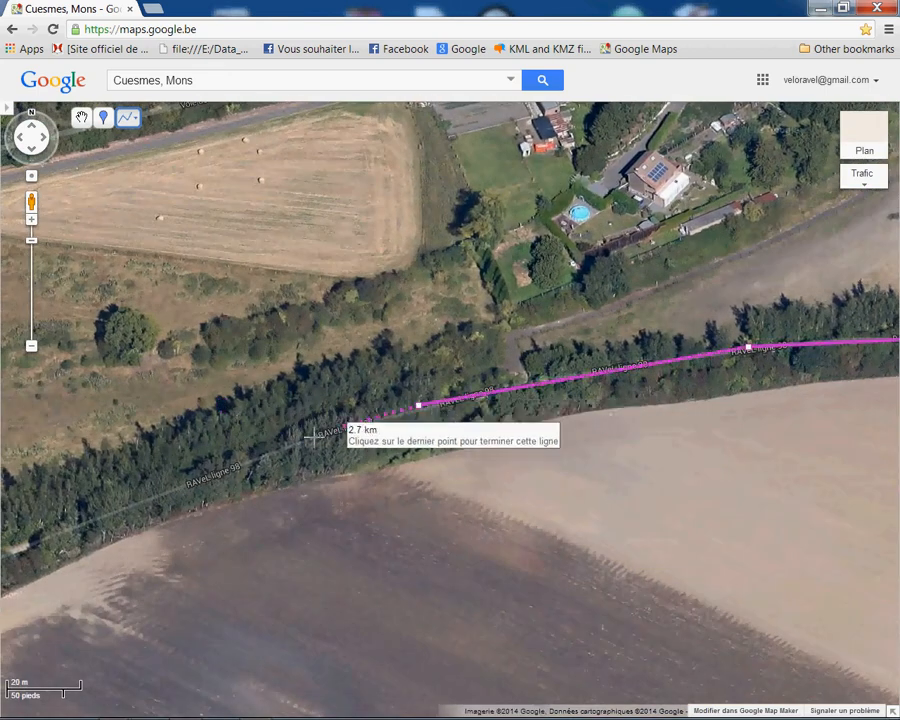
{"action": "left_click", "coordinate": [304, 442]}
{"action": "left_click_drag", "start_coordinate": [217, 484], "coordinate": [510, 398]}
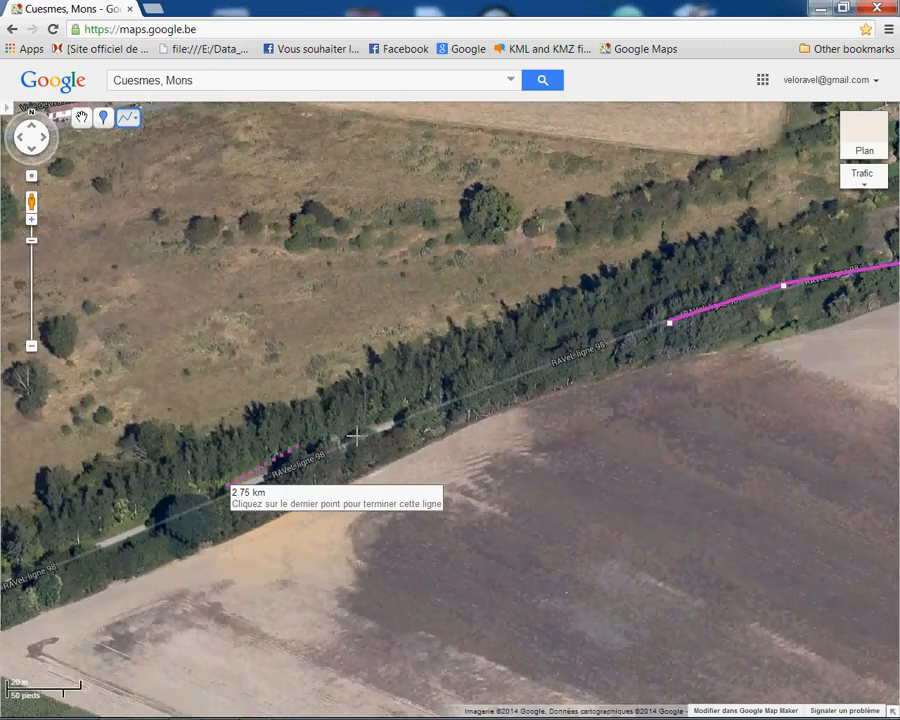
{"action": "left_click", "coordinate": [360, 432]}
{"action": "left_click_drag", "start_coordinate": [350, 460], "coordinate": [510, 405]}
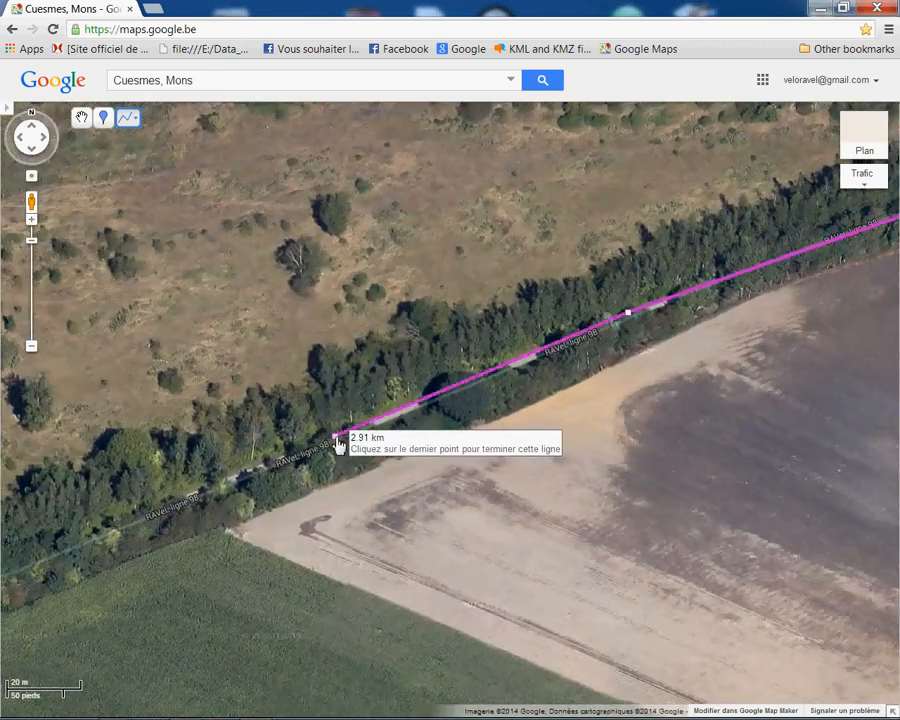
{"action": "double_click", "coordinate": [338, 438]}
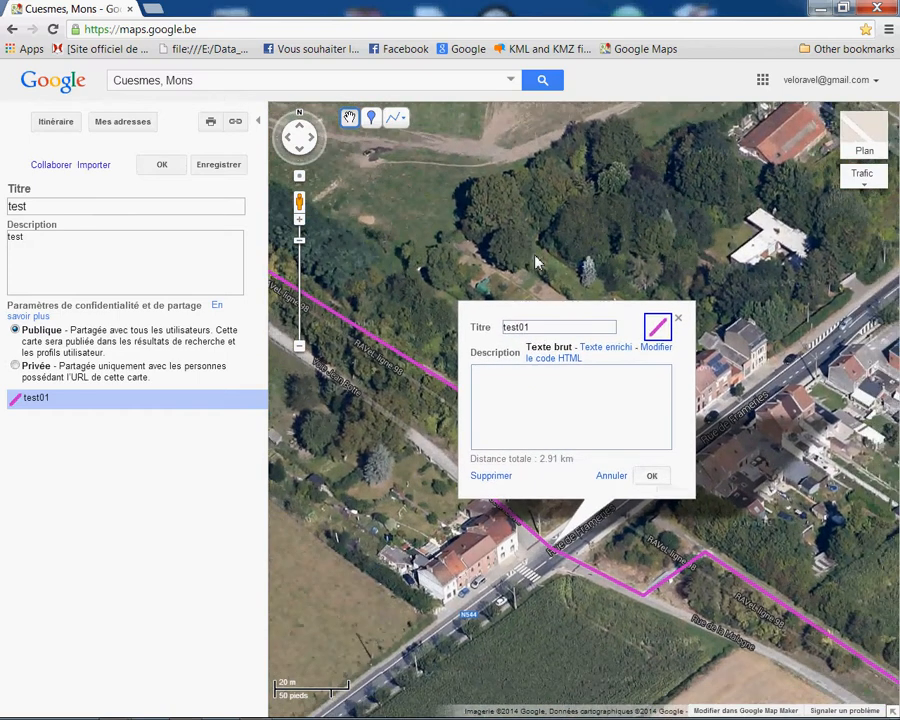
{"action": "left_click", "coordinate": [648, 476]}
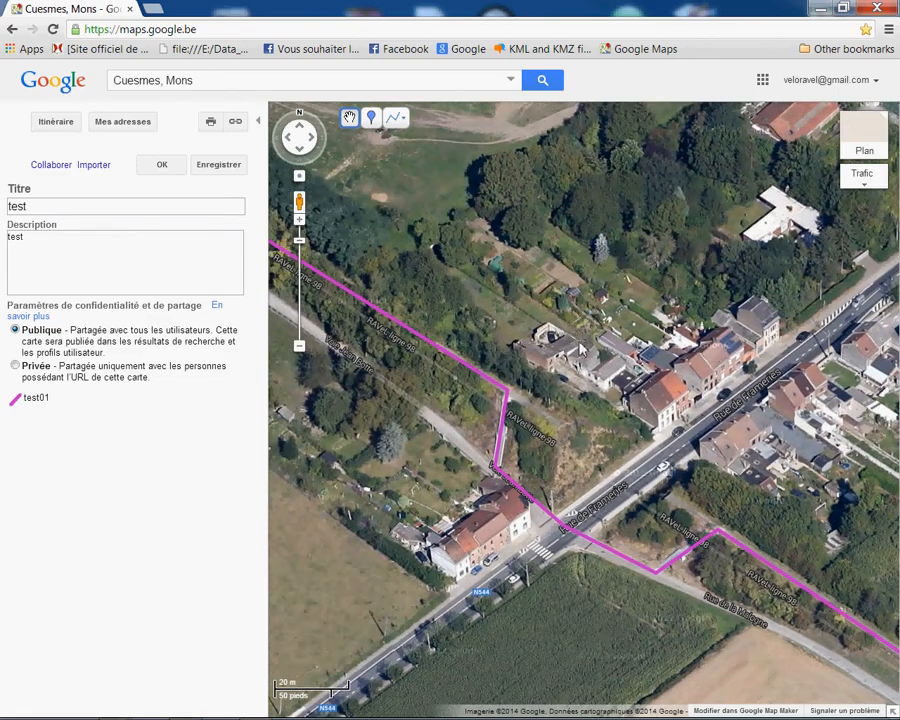
Display the entire test01 line on the Plan map and finish editing the test map.
{"action": "scroll", "coordinate": [622, 330], "scroll_direction": "down", "scroll_amount": 1}
{"action": "scroll", "coordinate": [622, 330], "scroll_direction": "down", "scroll_amount": 4}
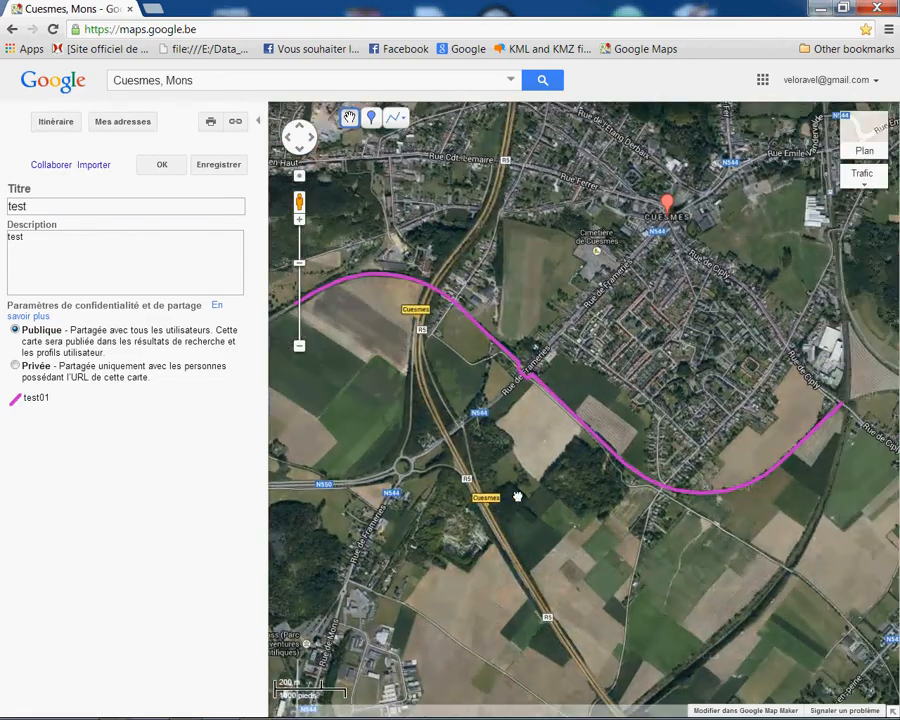
{"action": "left_click", "coordinate": [876, 148]}
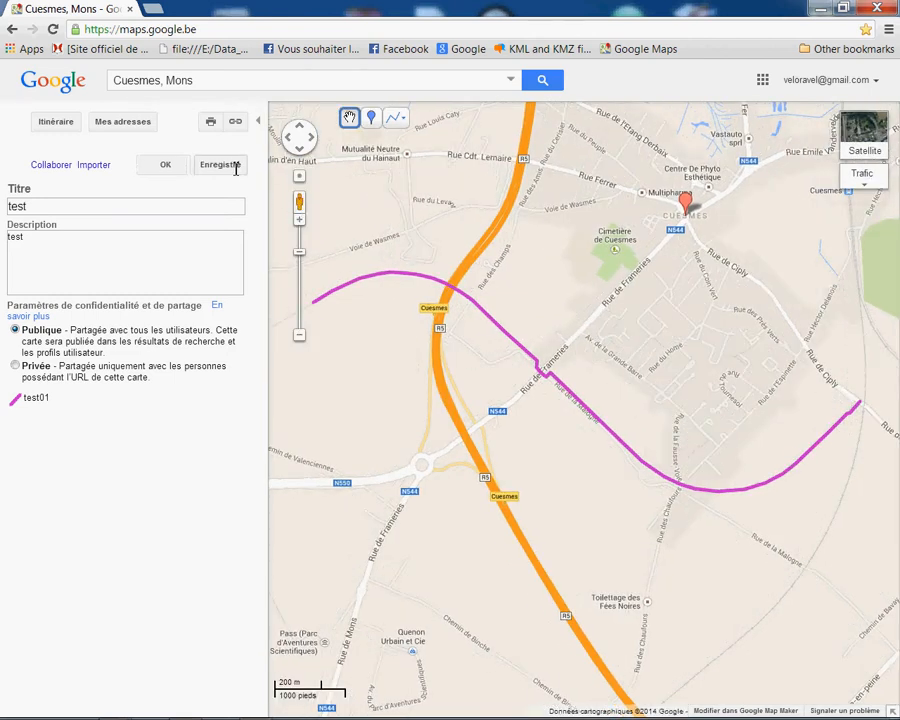
{"action": "left_click", "coordinate": [166, 165]}
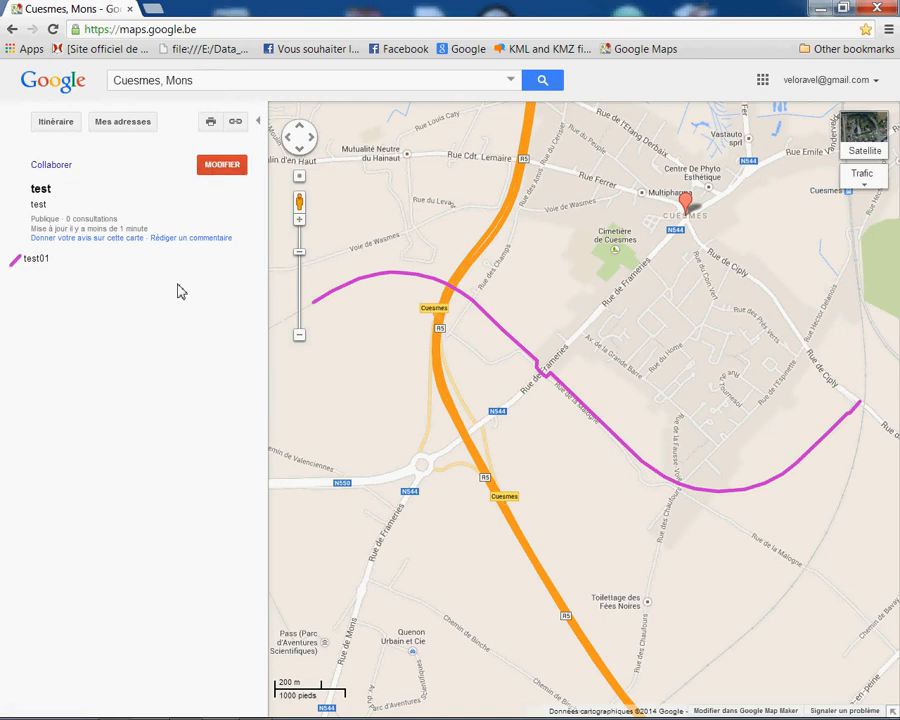
Reload Google Maps and reopen the saved test map from the list of personal maps.
{"action": "key", "text": "F5"}
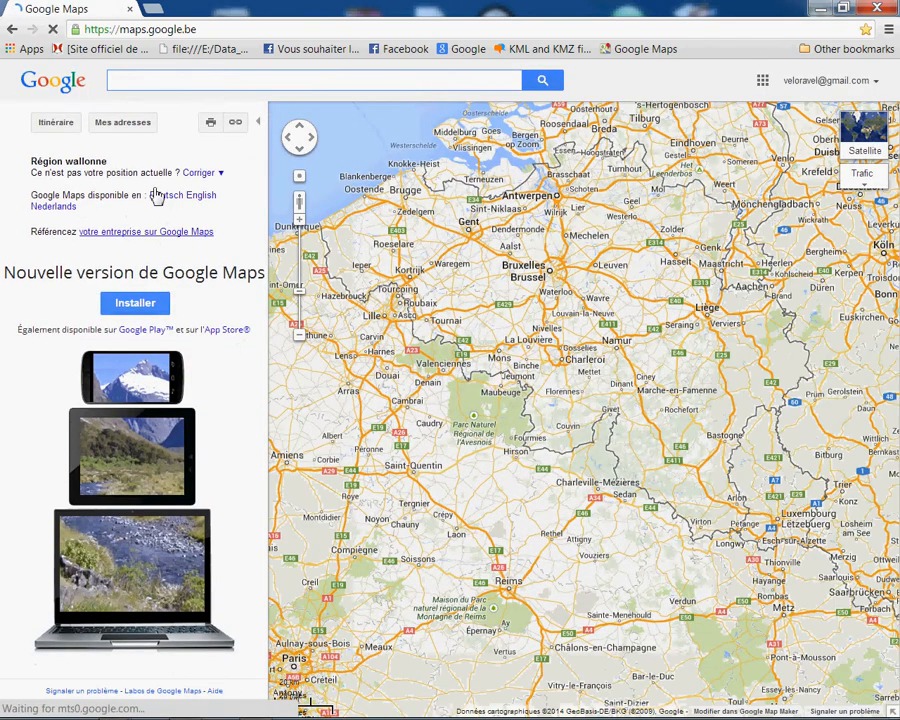
{"action": "left_click", "coordinate": [133, 125]}
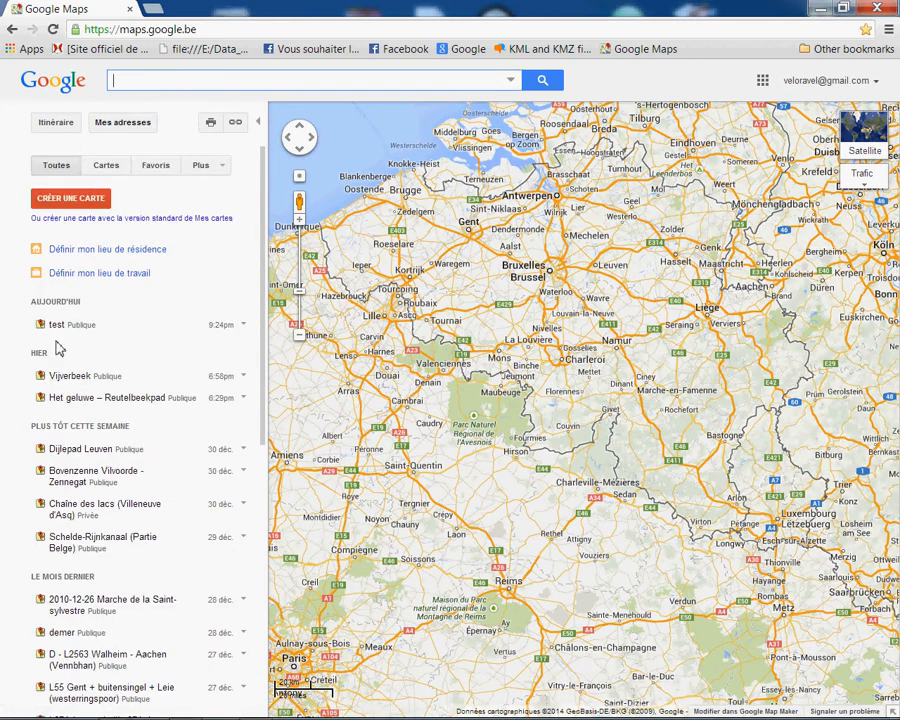
{"action": "left_click", "coordinate": [57, 327]}
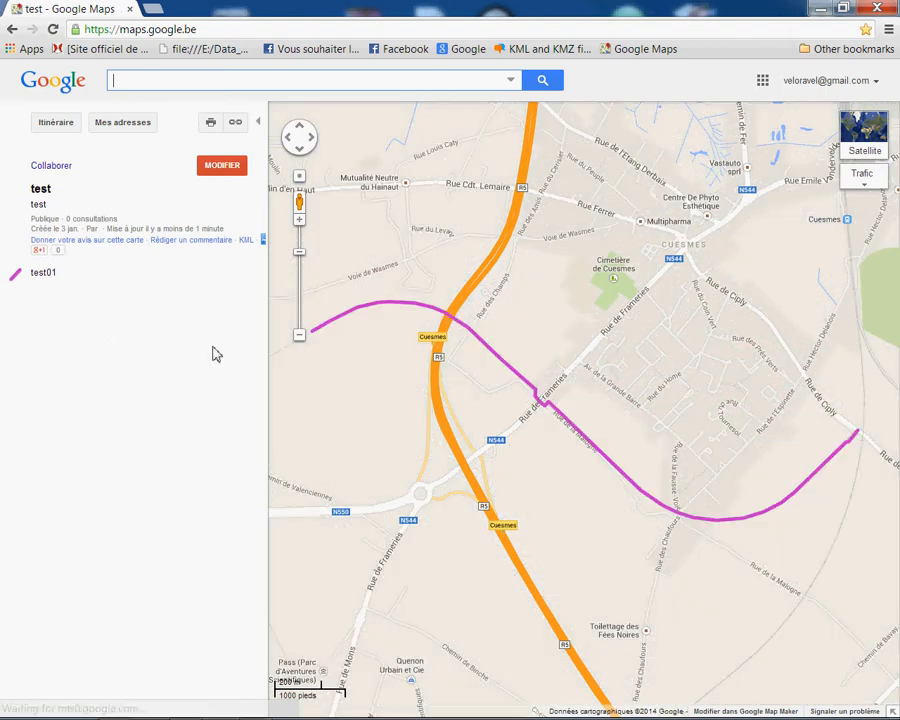
{"action": "left_click_drag", "start_coordinate": [352, 425], "coordinate": [363, 402]}
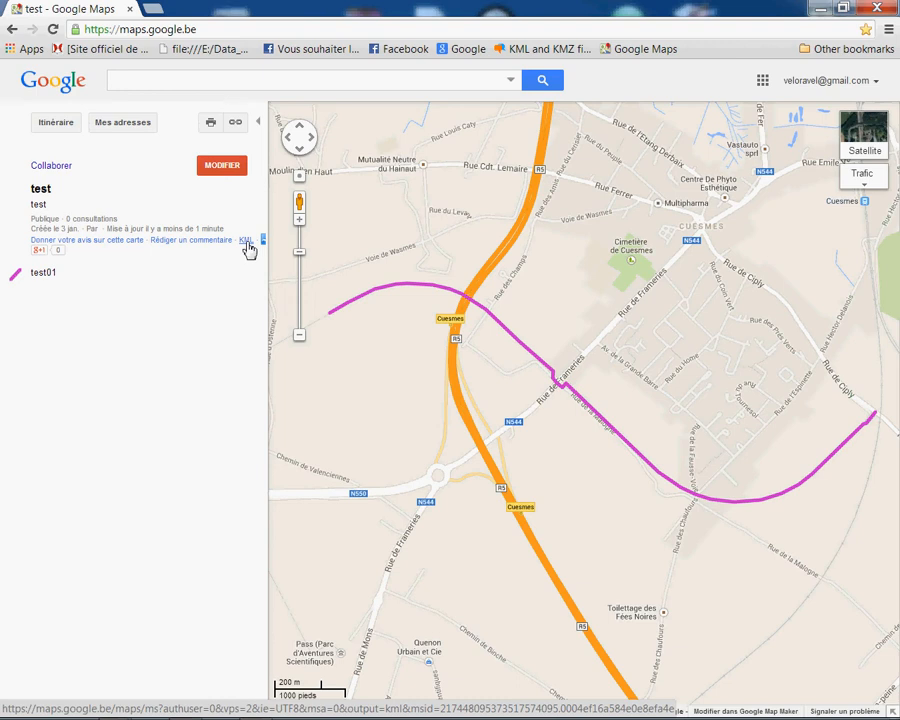
Save the test map's KML link as test.kml in the C: temp folder.
{"action": "right_click", "coordinate": [246, 243]}
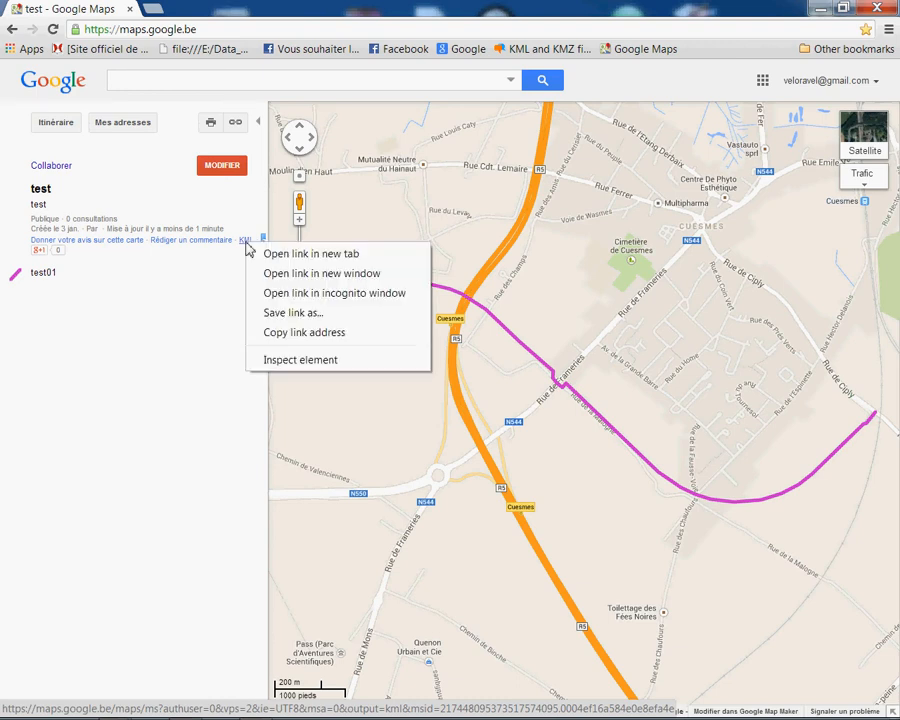
{"action": "left_click", "coordinate": [296, 312]}
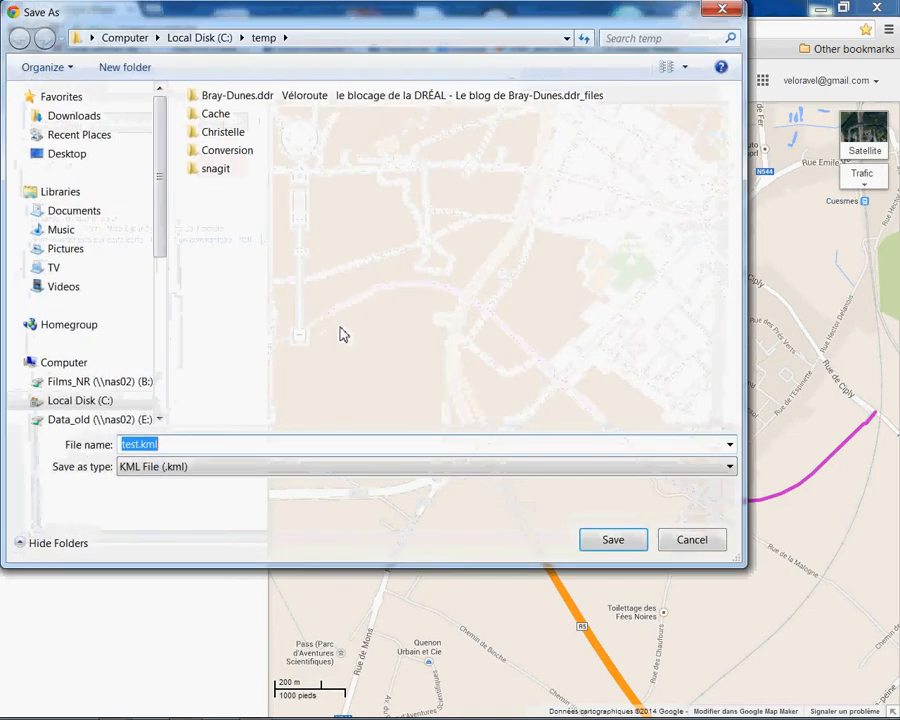
{"action": "left_click", "coordinate": [613, 540]}
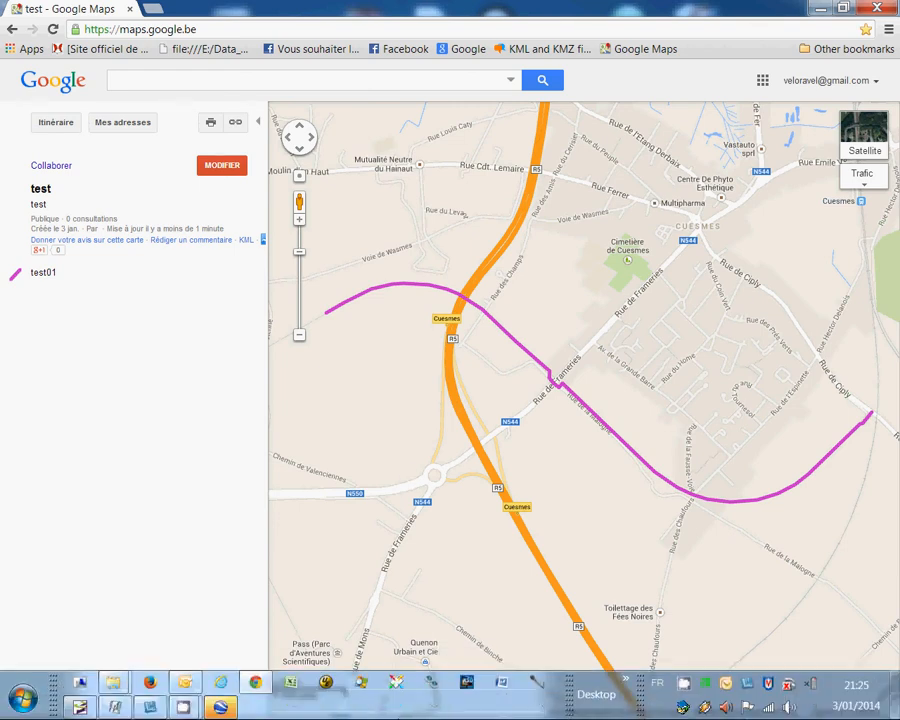
Switch to Google Earth, view the test line around Cuesmes and begin closing the program.
{"action": "left_click", "coordinate": [224, 707]}
{"action": "left_click", "coordinate": [661, 518]}
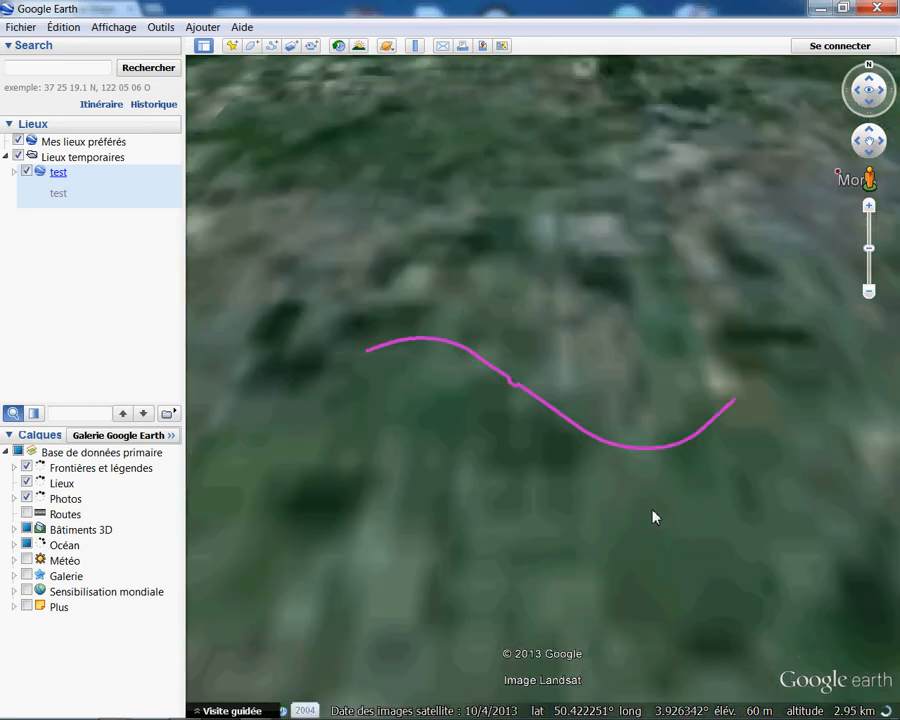
{"action": "left_click_drag", "start_coordinate": [669, 518], "coordinate": [623, 476]}
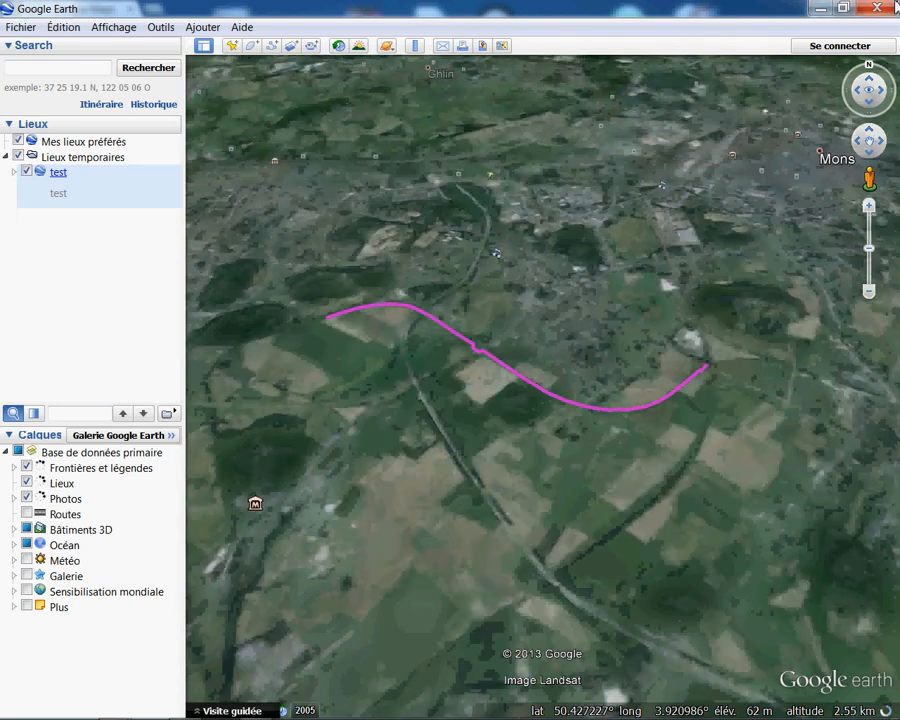
{"action": "left_click", "coordinate": [877, 8]}
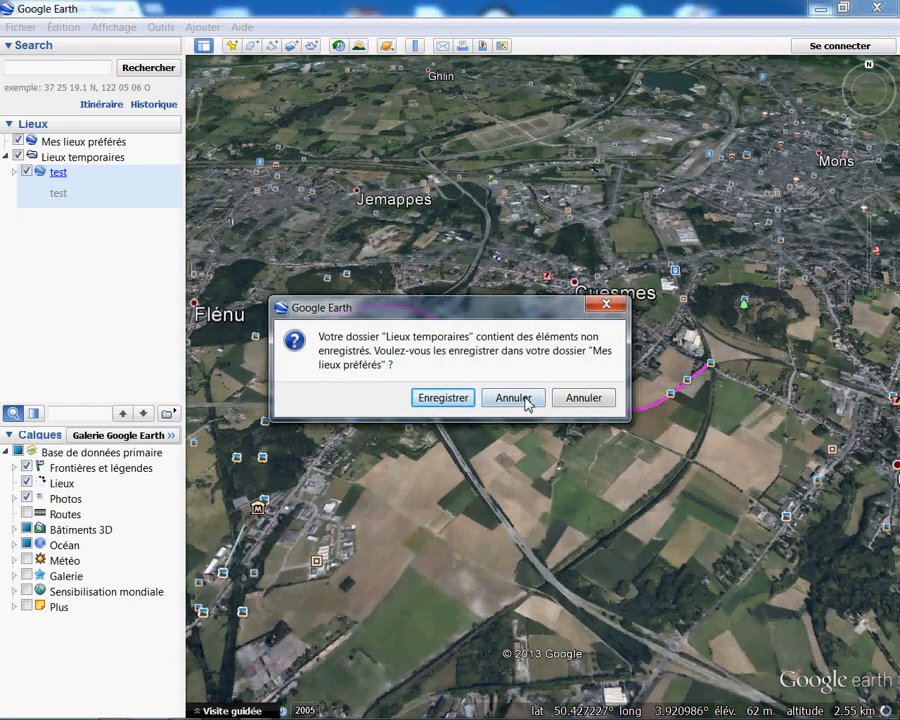